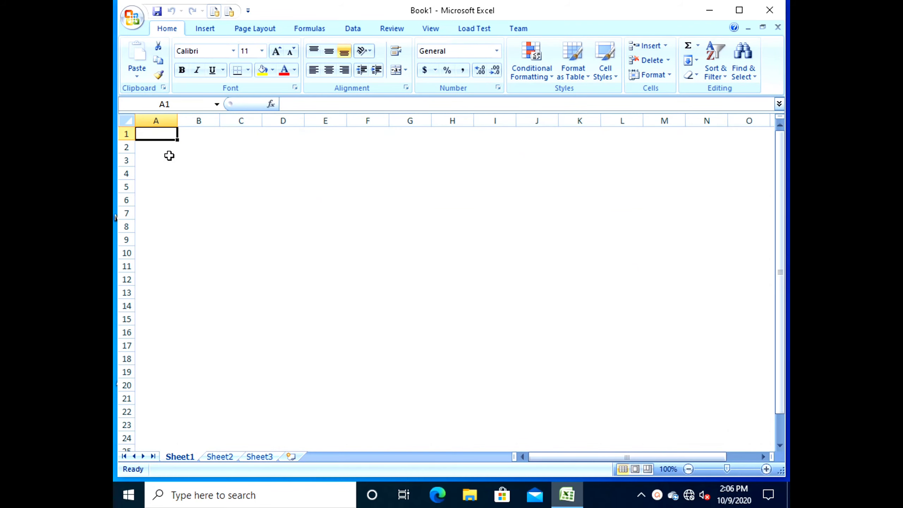
Widen column A considerably and make row 1 much taller.
left_click_drag(177, 126, 393, 126)
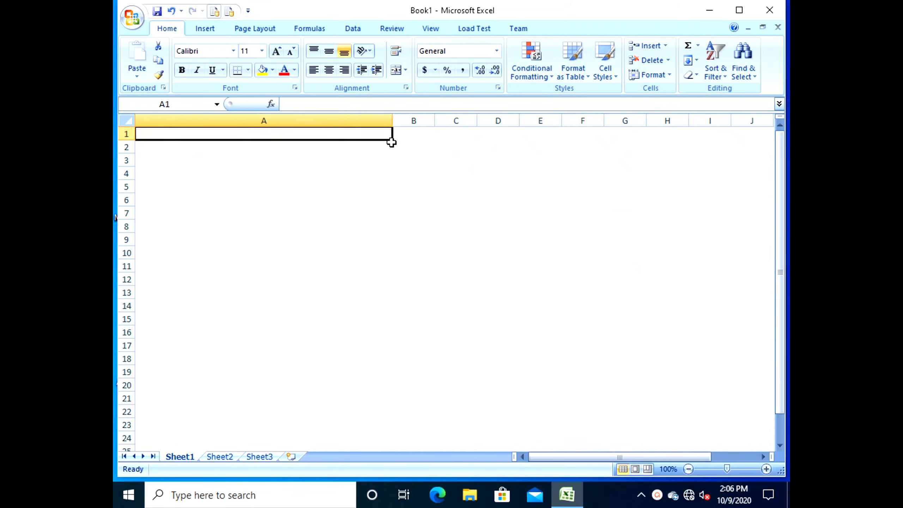
left_click_drag(393, 138, 419, 178)
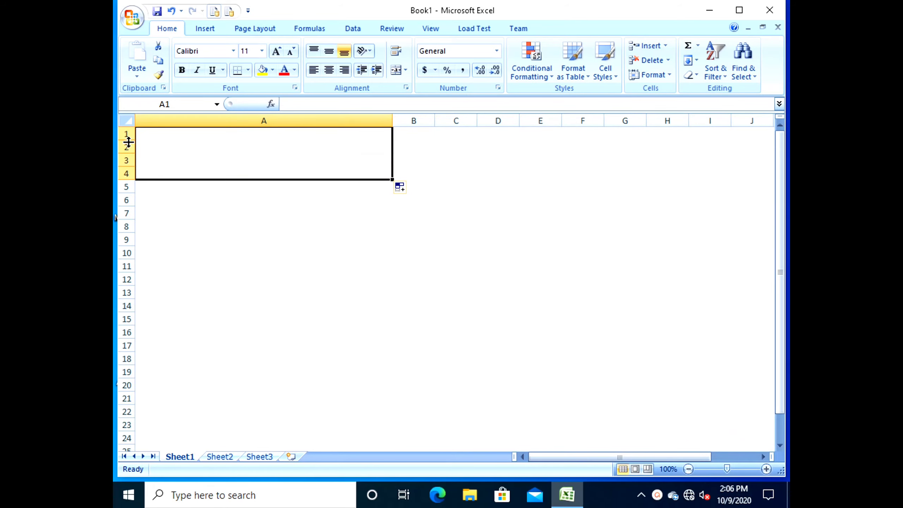
left_click_drag(128, 140, 153, 270)
Give cell A1 All Borders on every side.
left_click(185, 254)
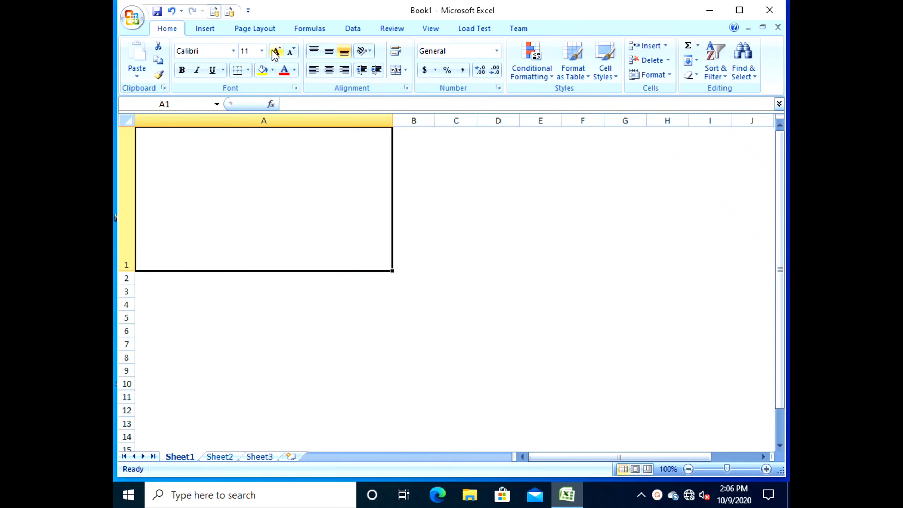
left_click(247, 71)
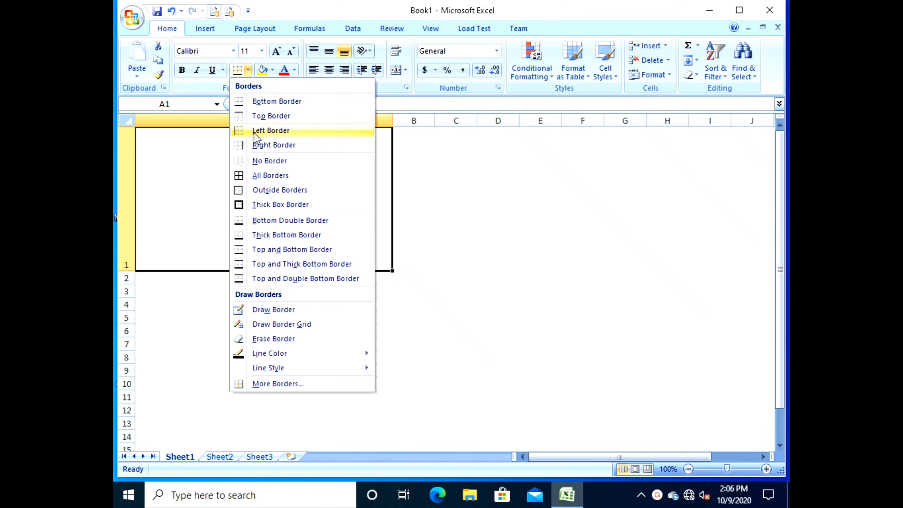
left_click(242, 176)
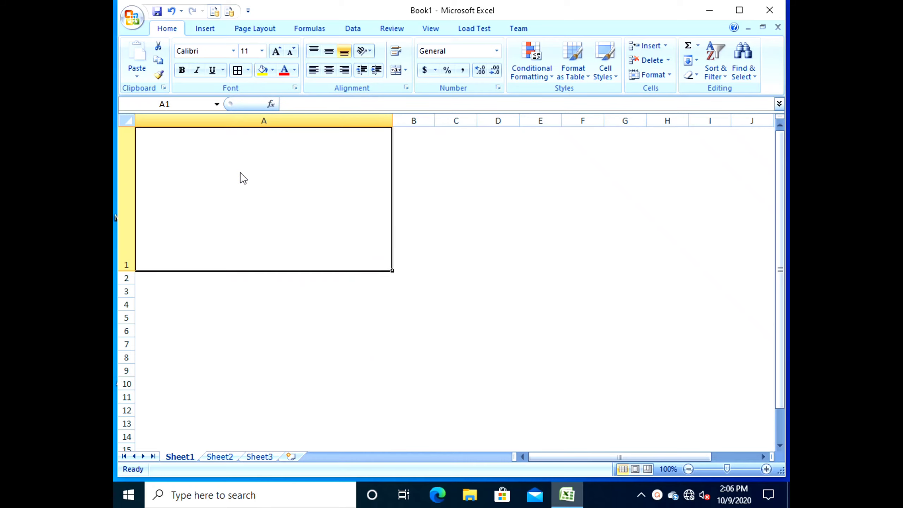
left_click(436, 361)
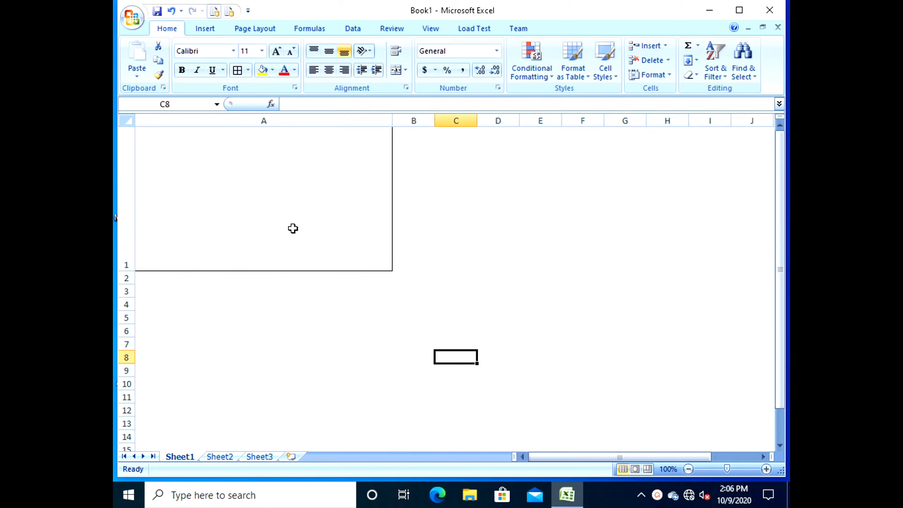
Open Format Cells for A1 and browse the categories from Number through Custom.
left_click(272, 191)
right_click(274, 182)
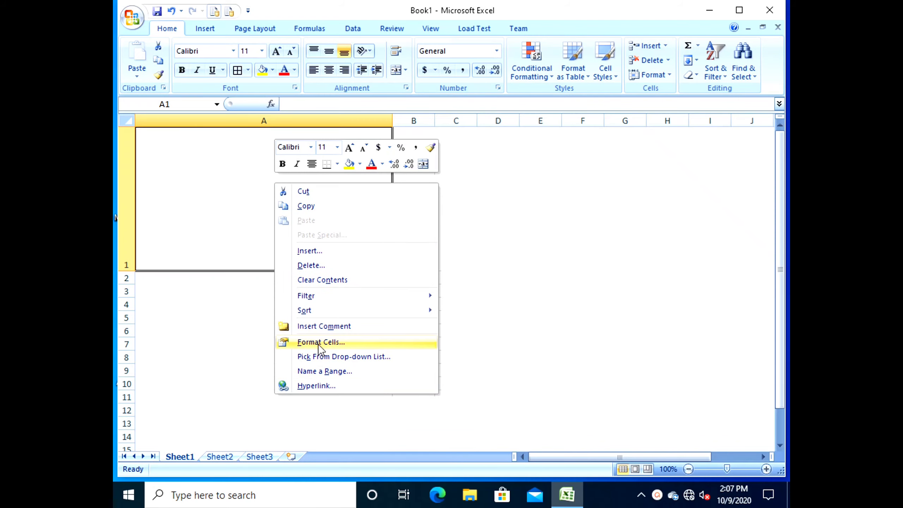
left_click(318, 342)
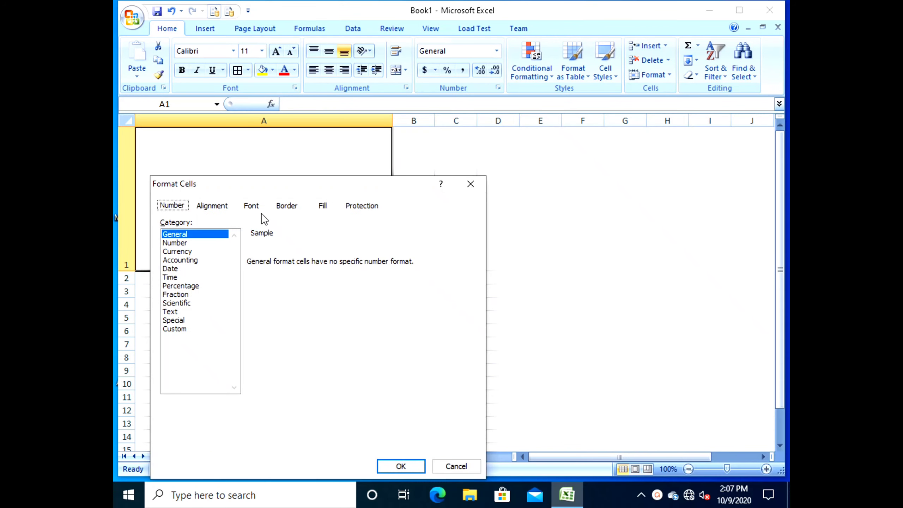
left_click(178, 244)
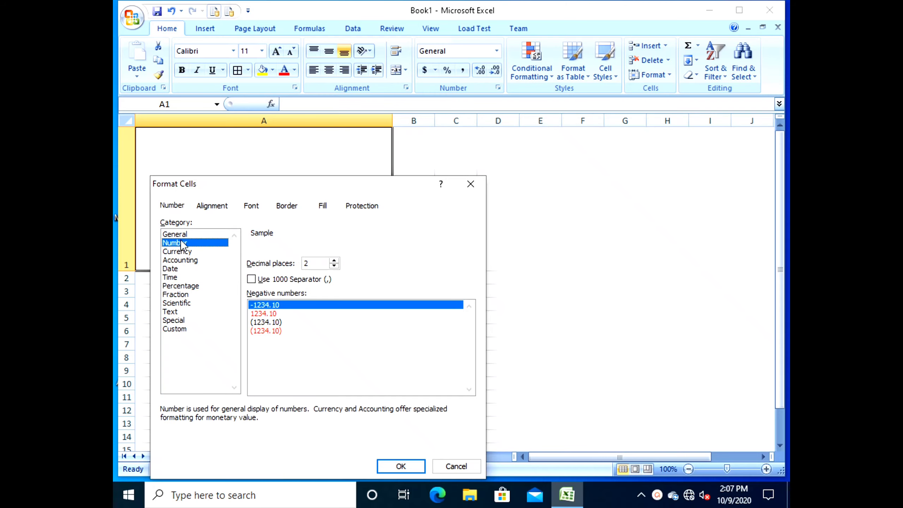
left_click(182, 239)
left_click(182, 242)
left_click(183, 252)
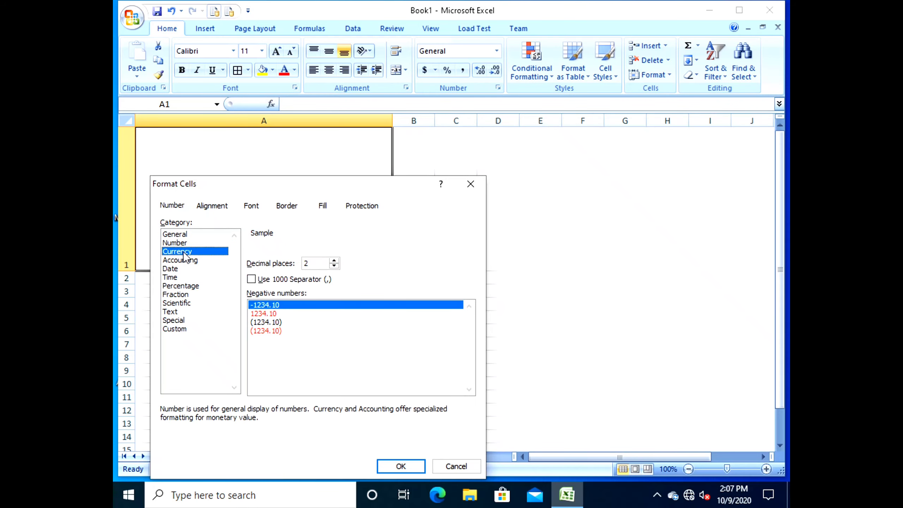
left_click(177, 269)
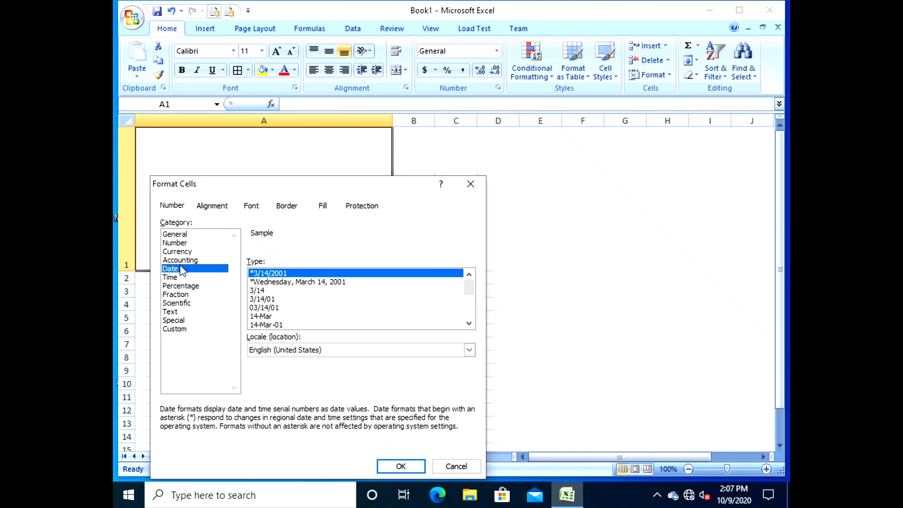
left_click(181, 260)
left_click(174, 278)
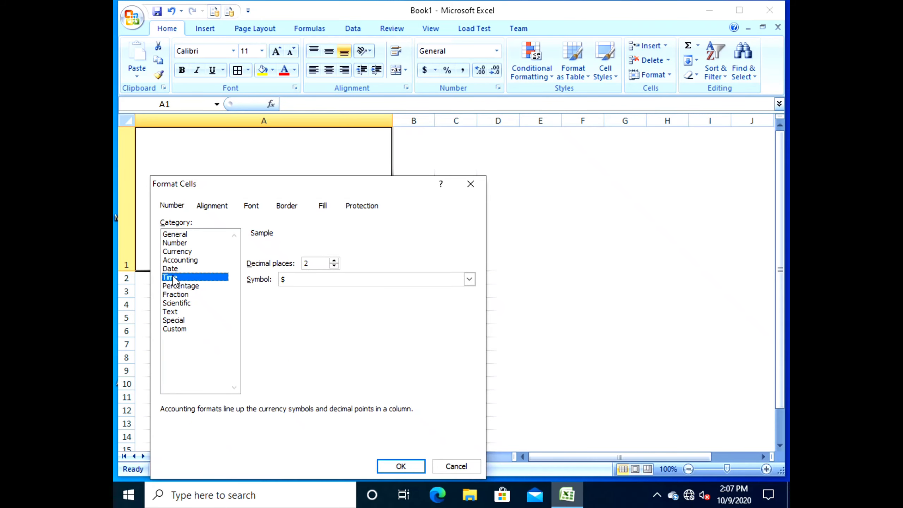
left_click(179, 286)
left_click(182, 295)
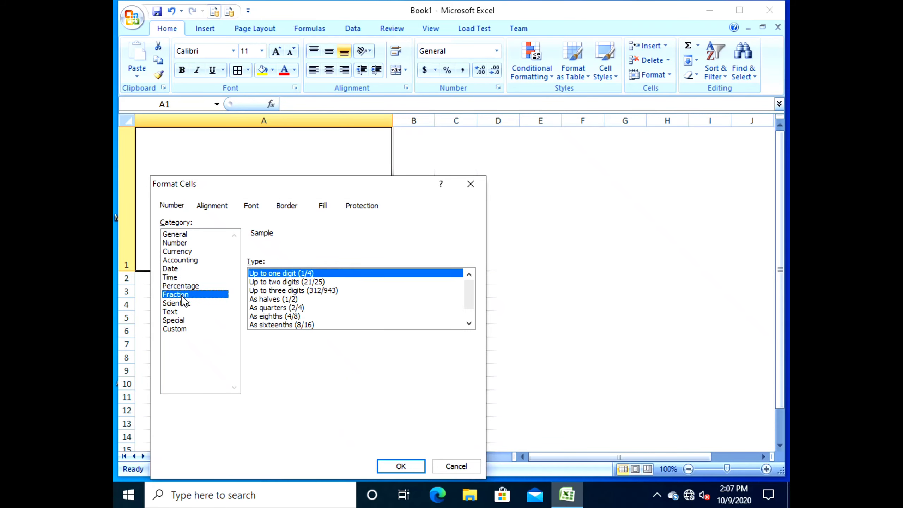
left_click(183, 303)
left_click(177, 312)
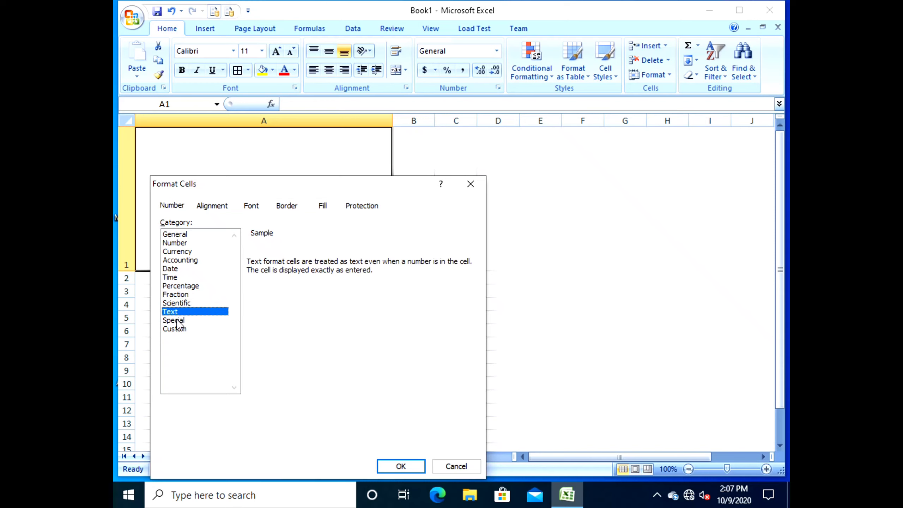
left_click(178, 321)
left_click(182, 331)
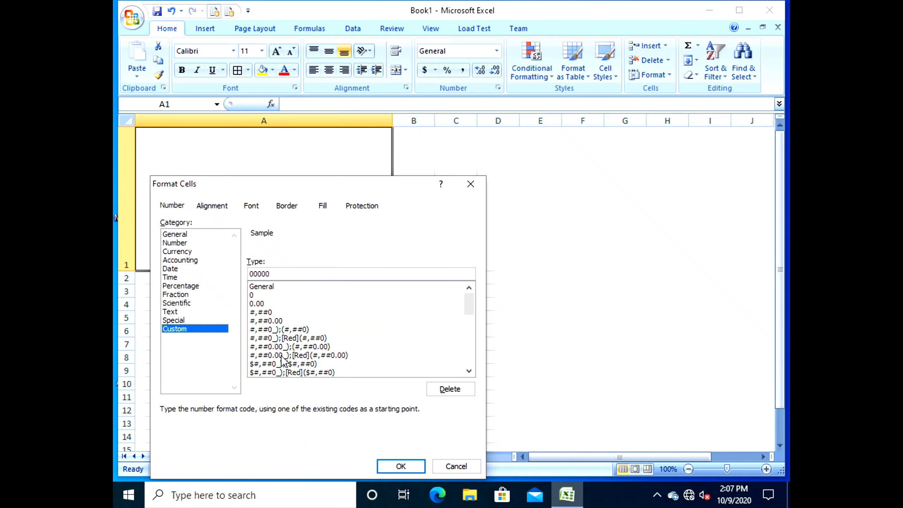
Apply the Number format with 0 decimal places to A1.
left_click(185, 236)
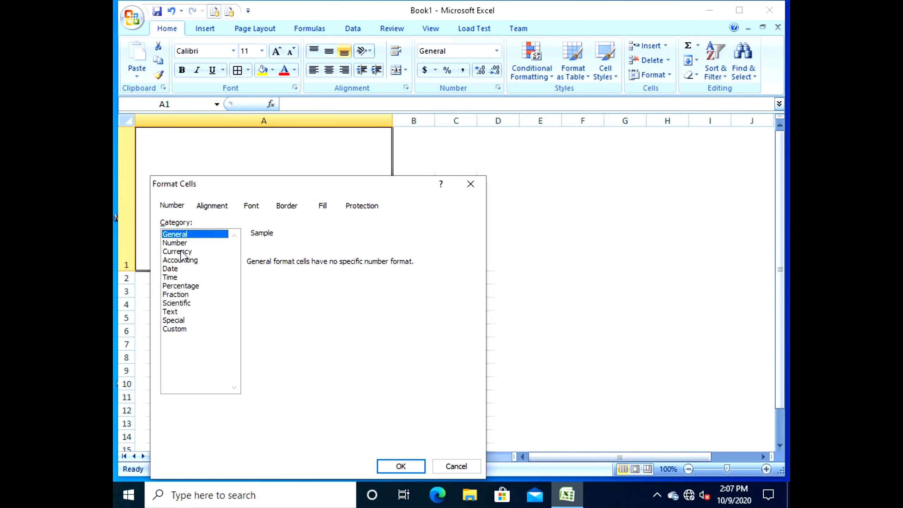
left_click(180, 245)
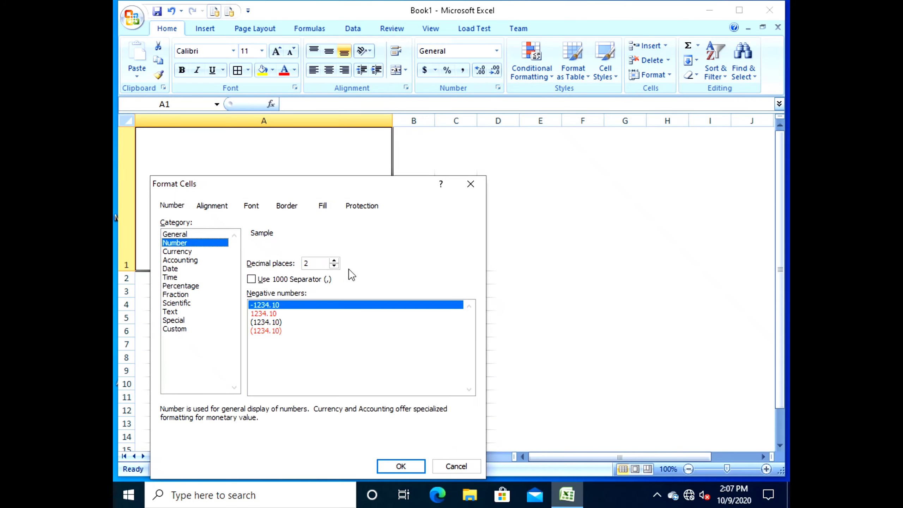
left_click(334, 266)
left_click(334, 266)
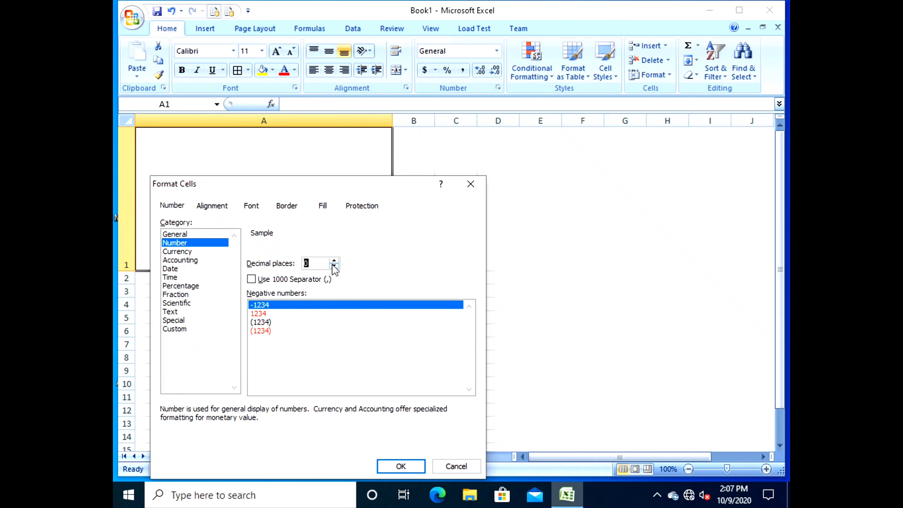
left_click(414, 466)
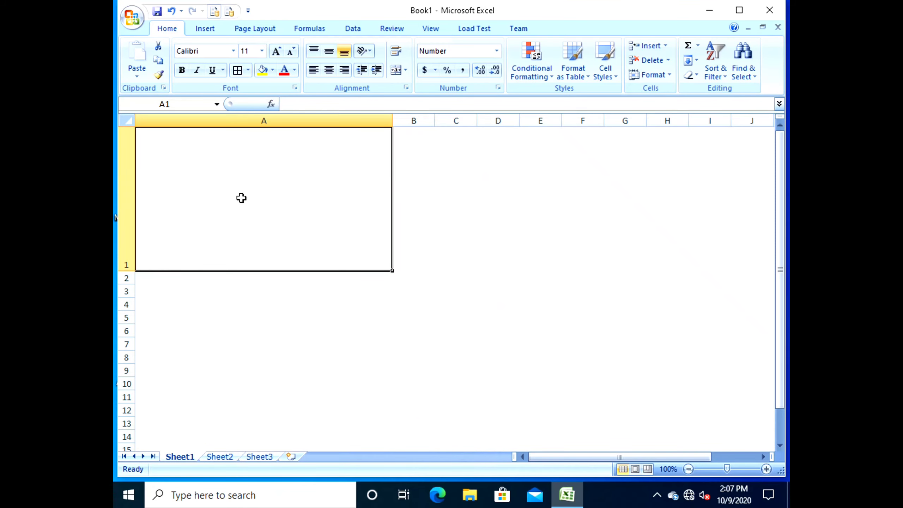
type("123456")
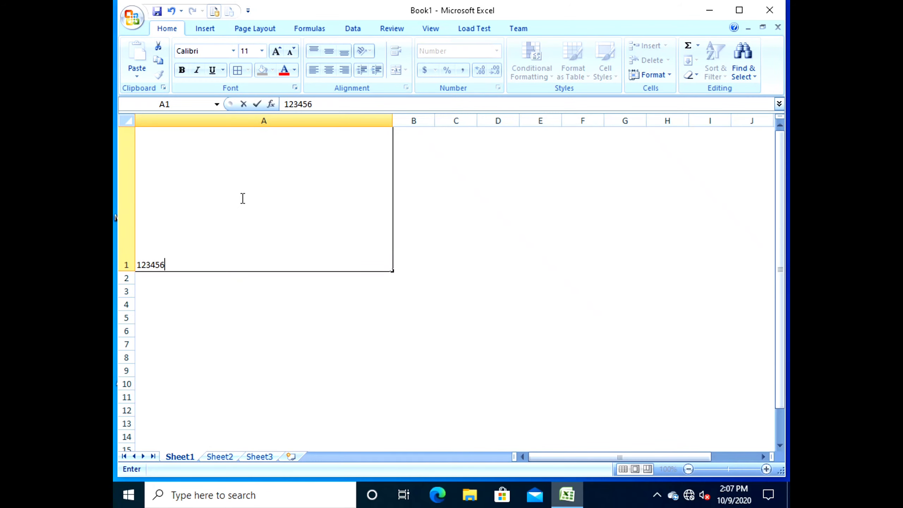
type("4567893563656")
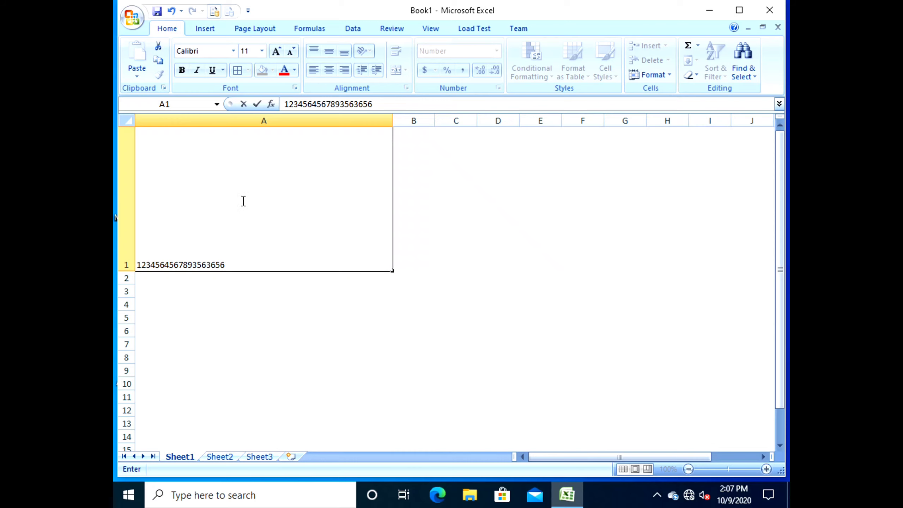
left_click(307, 341)
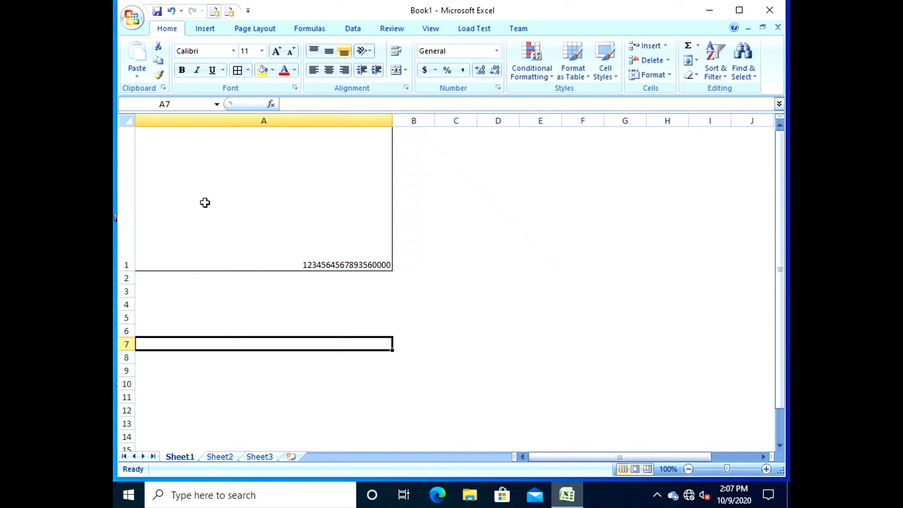
left_click(204, 202)
Centre A1 vertically and horizontally, grow its font to 26 and make it bold.
left_click(328, 53)
left_click(329, 70)
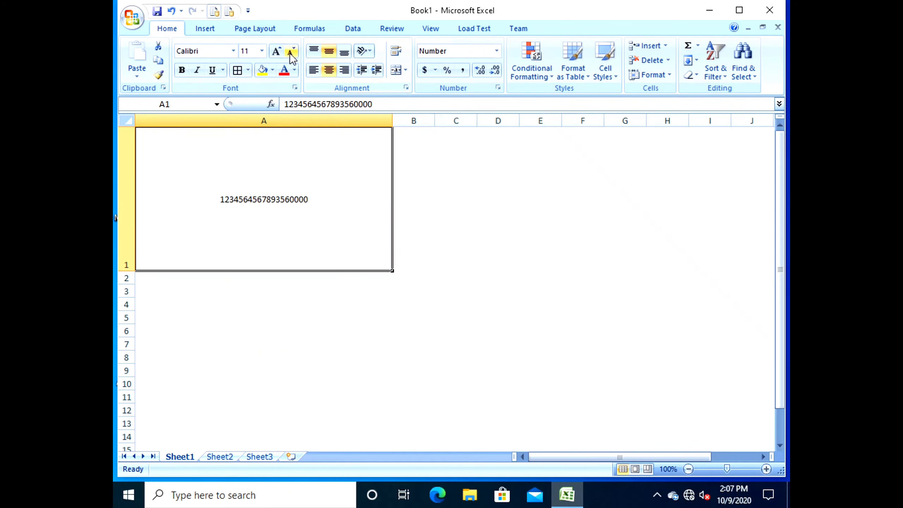
left_click(276, 53)
left_click(277, 53)
left_click(276, 51)
left_click(276, 52)
left_click(277, 52)
left_click(276, 51)
left_click(276, 52)
left_click(276, 52)
left_click(182, 71)
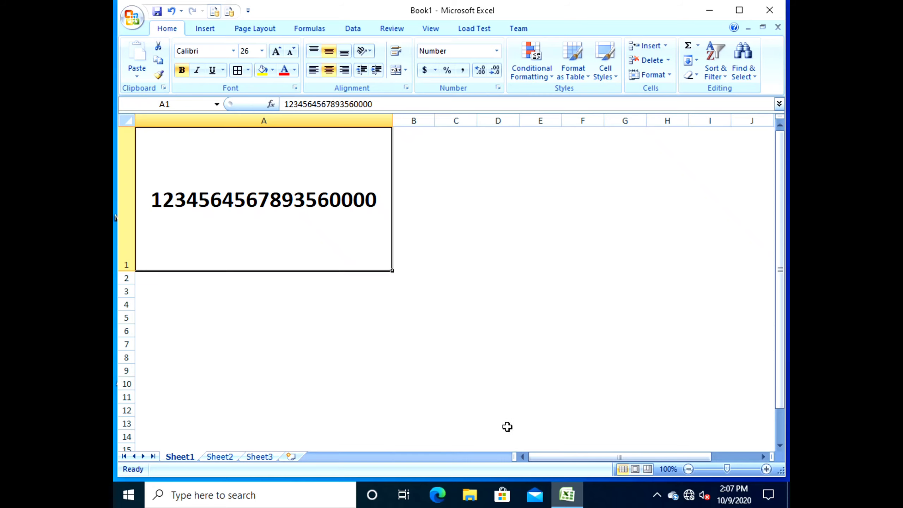
Edit A1, deleting the trailing digits so it reads 12345645.
left_click(357, 341)
left_click(307, 187)
right_click(308, 188)
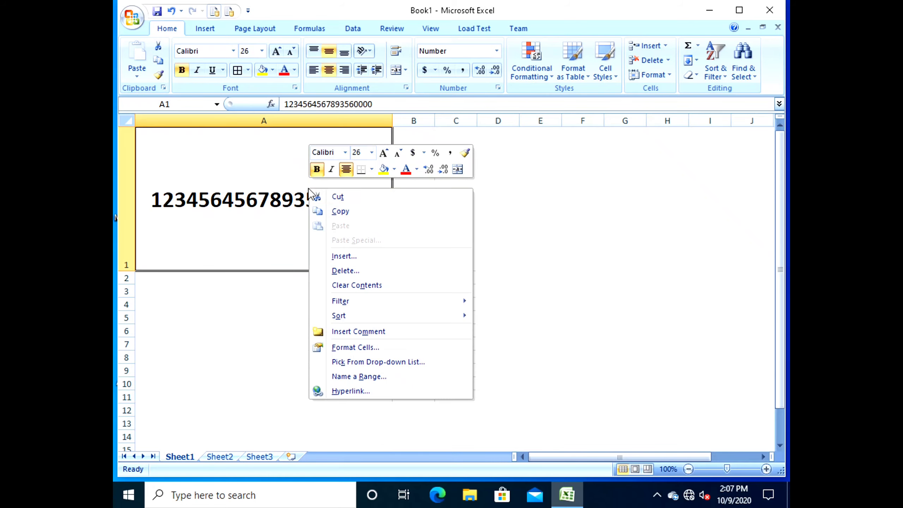
key("Escape")
double_click(376, 192)
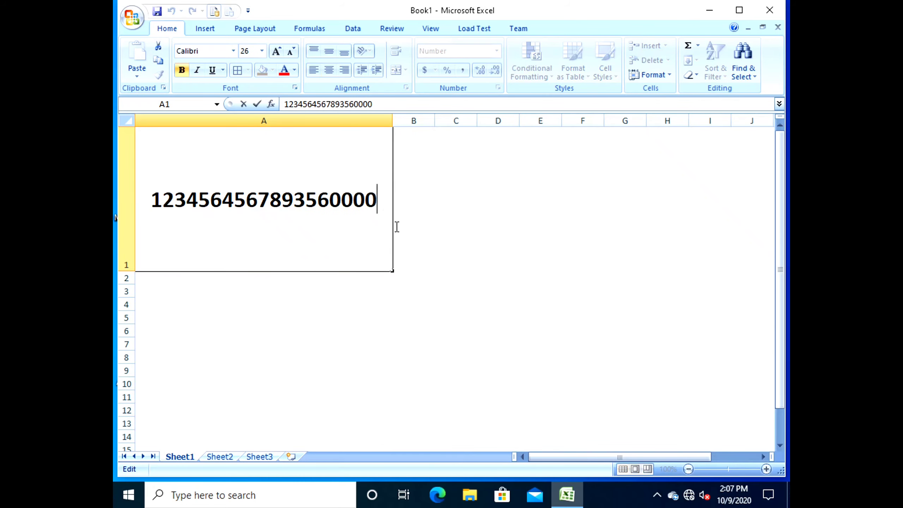
key("BackSpace")
key("BackSpace")
key("BackSpace")
key("BackSpace")
key("BackSpace")
key("BackSpace")
key("BackSpace")
key("BackSpace")
key("BackSpace")
key("BackSpace")
key("BackSpace")
key("Return")
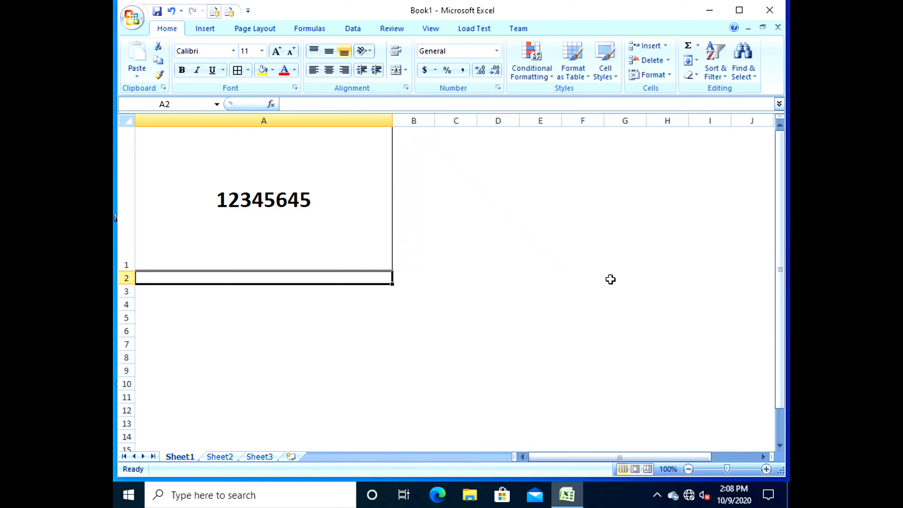
left_click(316, 206)
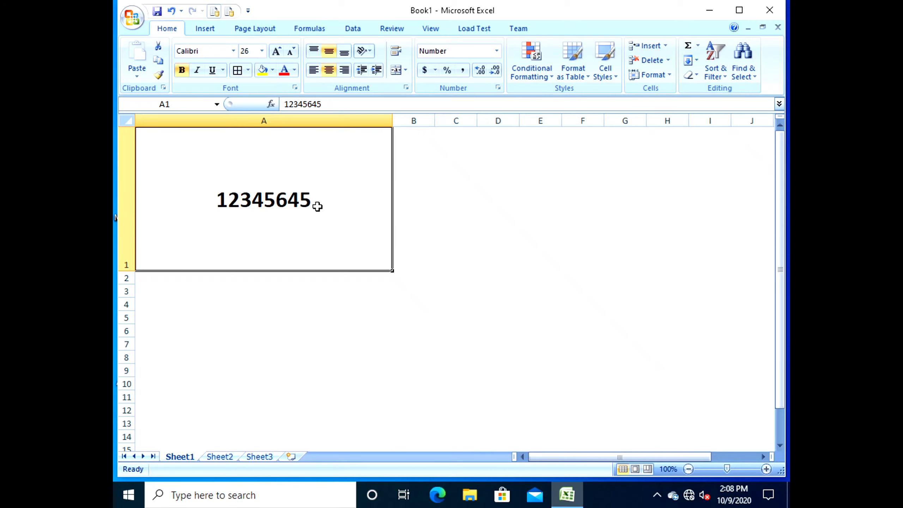
Copy A1's 12345645 and paste it into A3 with Ctrl+C and Ctrl+V.
left_click(298, 288)
left_click(281, 200)
key("ctrl+c")
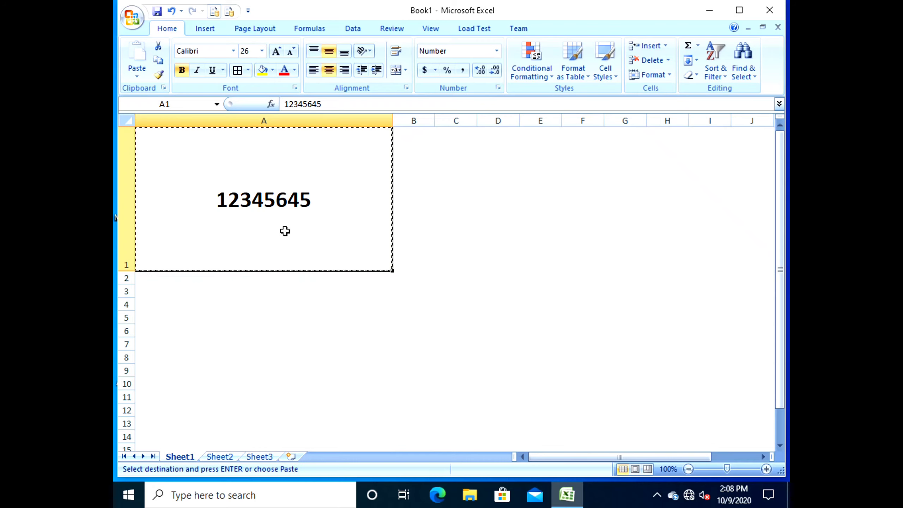
left_click(305, 290)
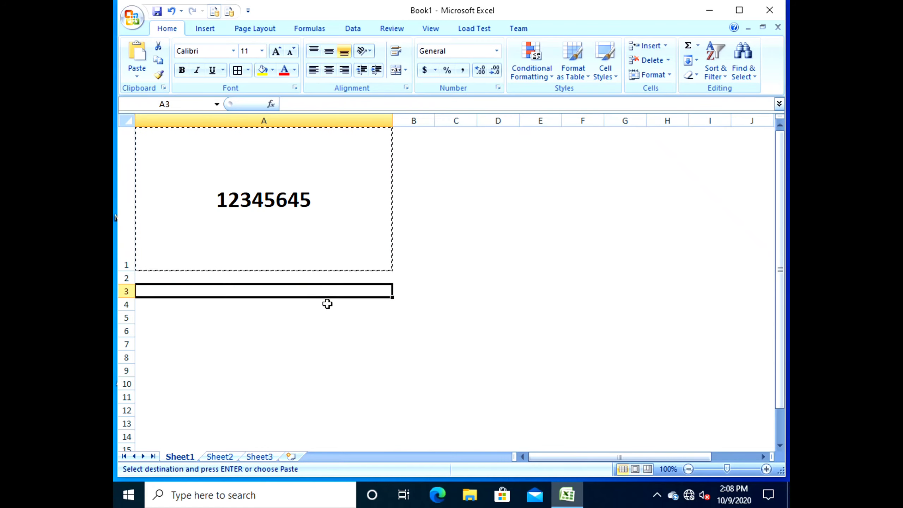
key("ctrl+v")
key("Right")
key("Right")
key("Right")
key("Down")
key("Down")
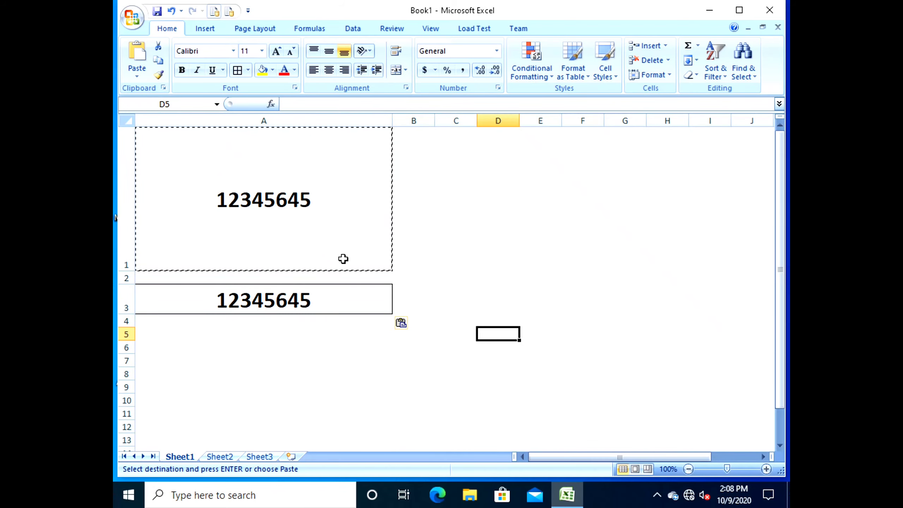
Select A3 and highlight its number text in the formula bar.
left_click(277, 374)
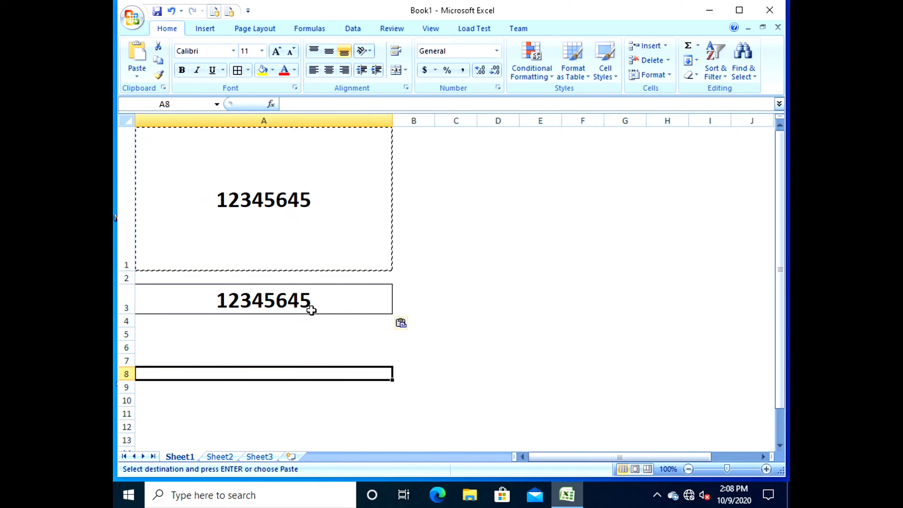
left_click(284, 324)
left_click(283, 298)
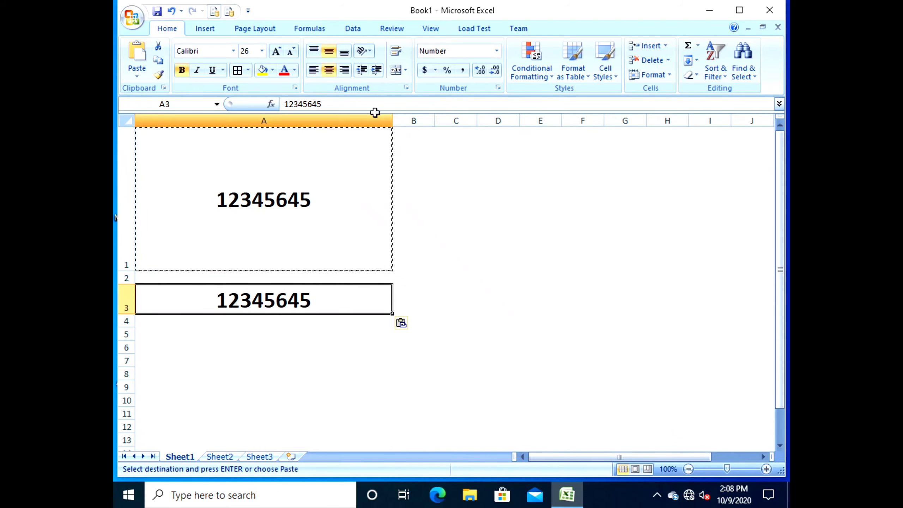
left_click_drag(331, 109, 282, 104)
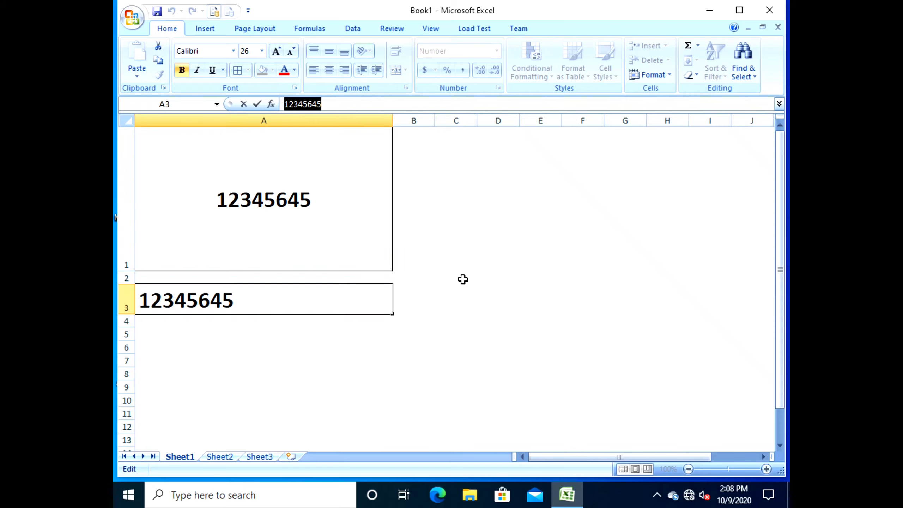
Delete 12345645 from A3, leaving the bordered cell empty.
key("Delete")
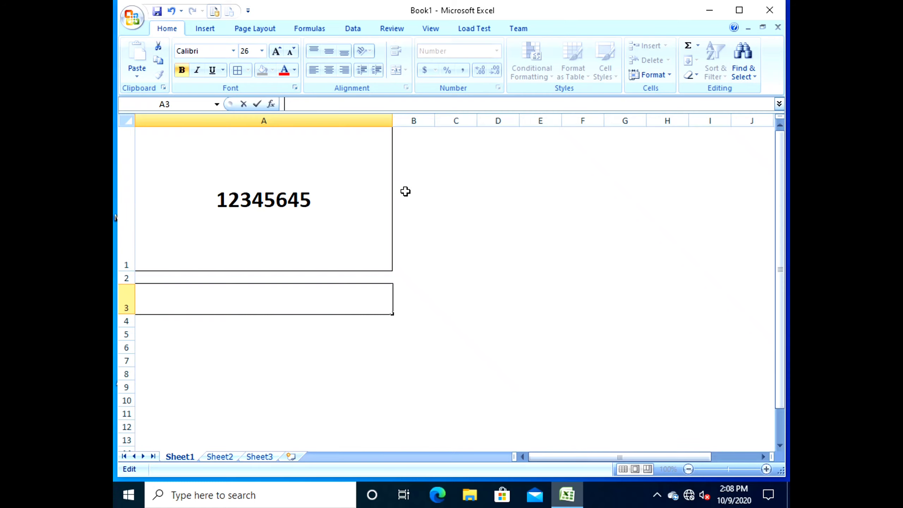
Copy A1 from its right-click menu and paste it into A3.
left_click(235, 215)
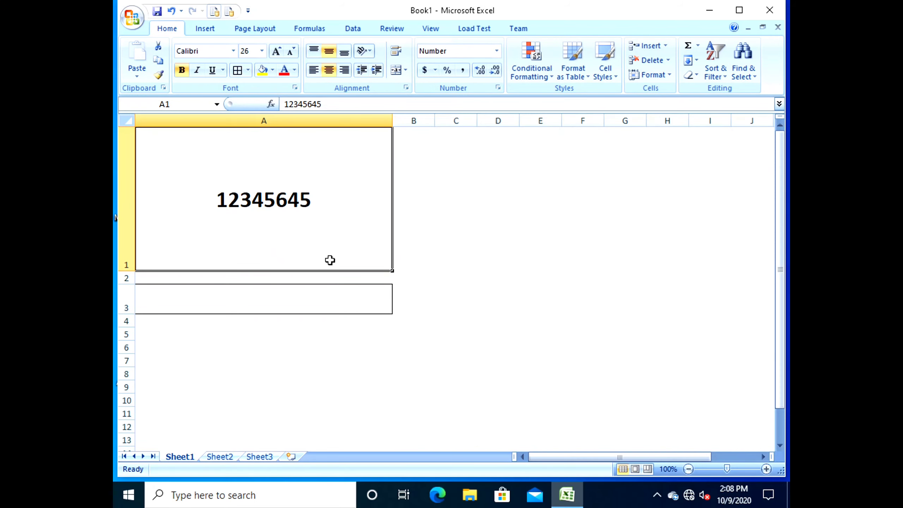
left_click(462, 228)
left_click(282, 202)
right_click(282, 202)
left_click(312, 229)
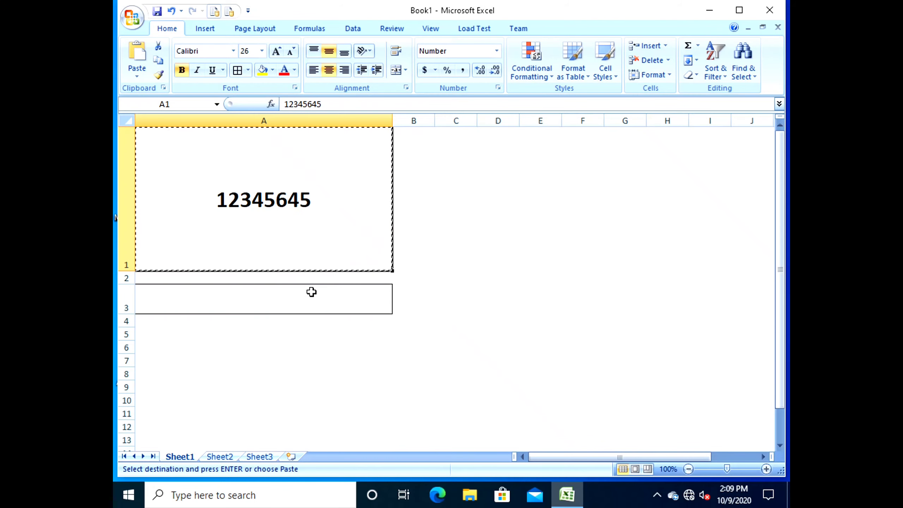
left_click(313, 301)
right_click(312, 300)
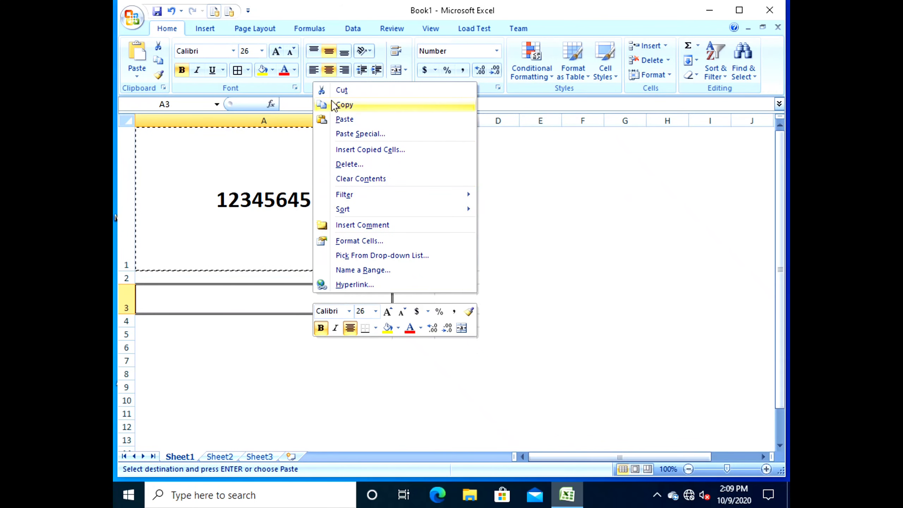
left_click(347, 119)
left_click(347, 337)
left_click(368, 292)
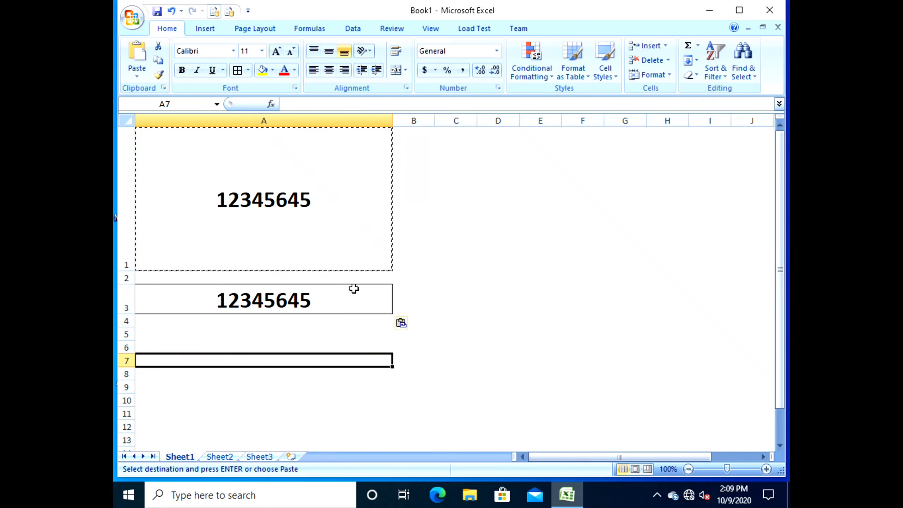
Toggle Undo and Redo on the paste, ending with 12345645 back in A3.
left_click(171, 11)
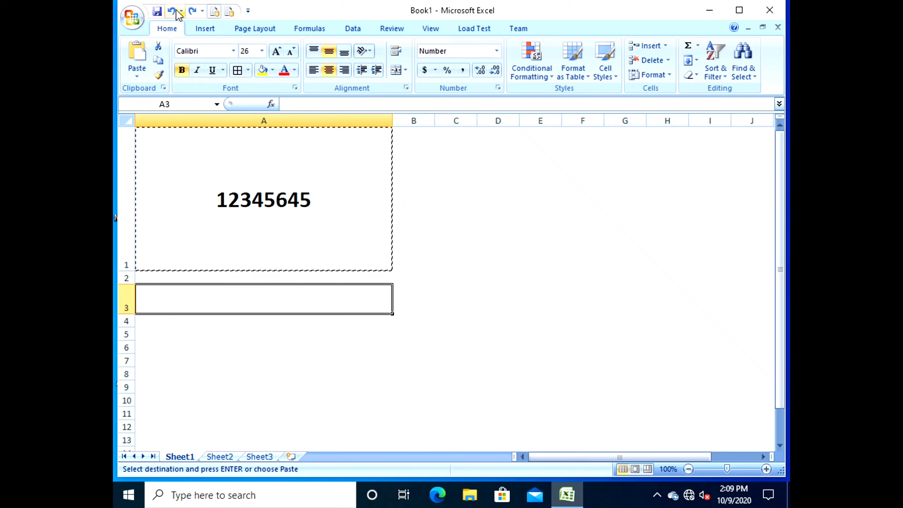
left_click(192, 11)
left_click(171, 11)
left_click(192, 11)
left_click(171, 12)
left_click(192, 11)
left_click(170, 12)
left_click(192, 12)
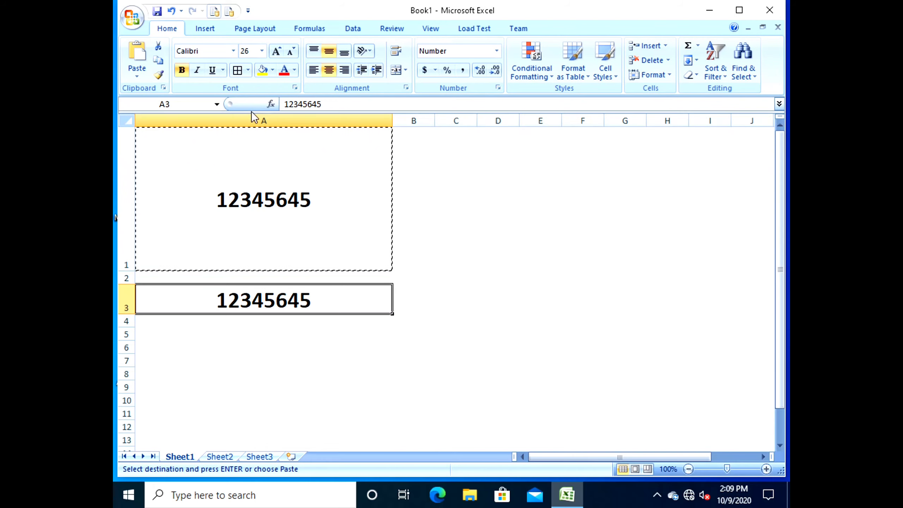
Select cells A1 through A3 and switch to the Insert ribbon.
key("Right")
key("Right")
key("Down")
key("Down")
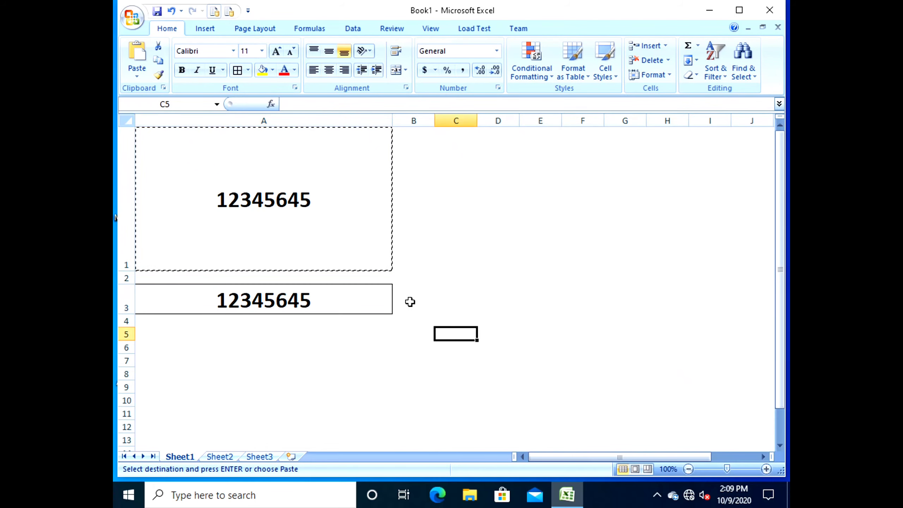
left_click(395, 272)
left_click(377, 176)
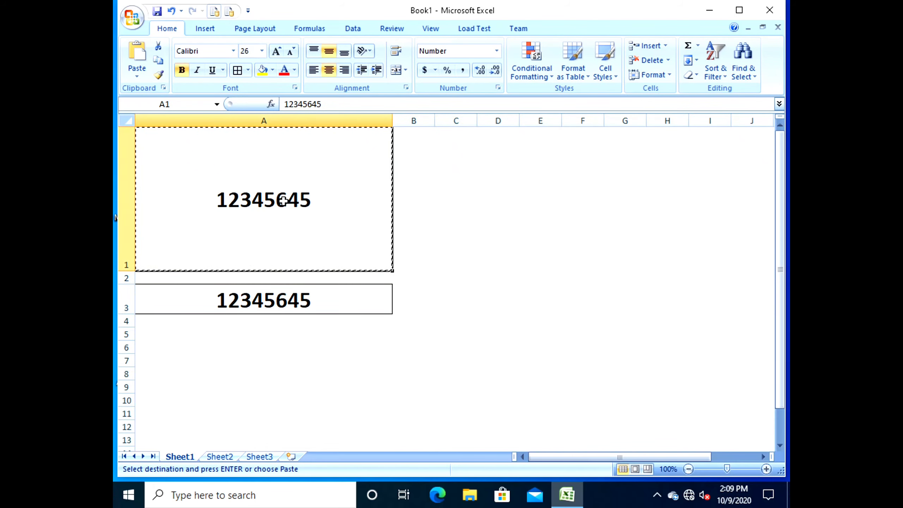
left_click_drag(289, 215, 301, 296)
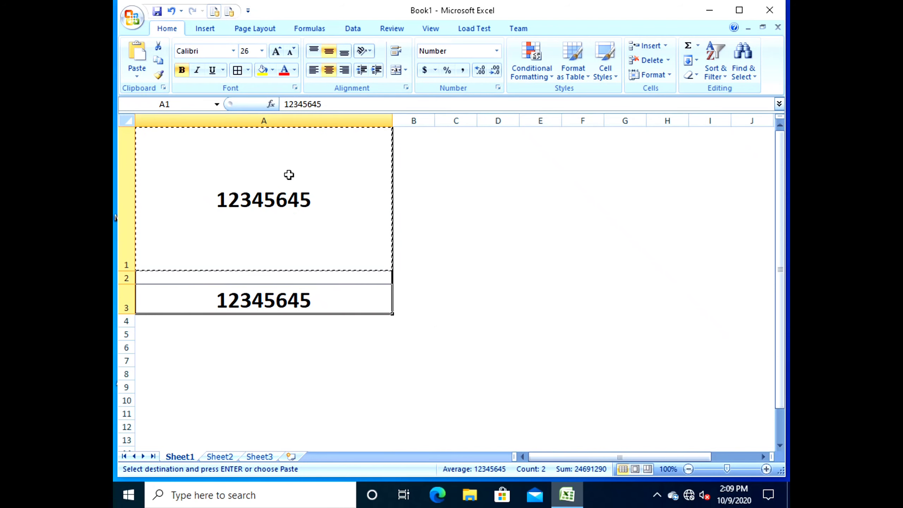
left_click(213, 30)
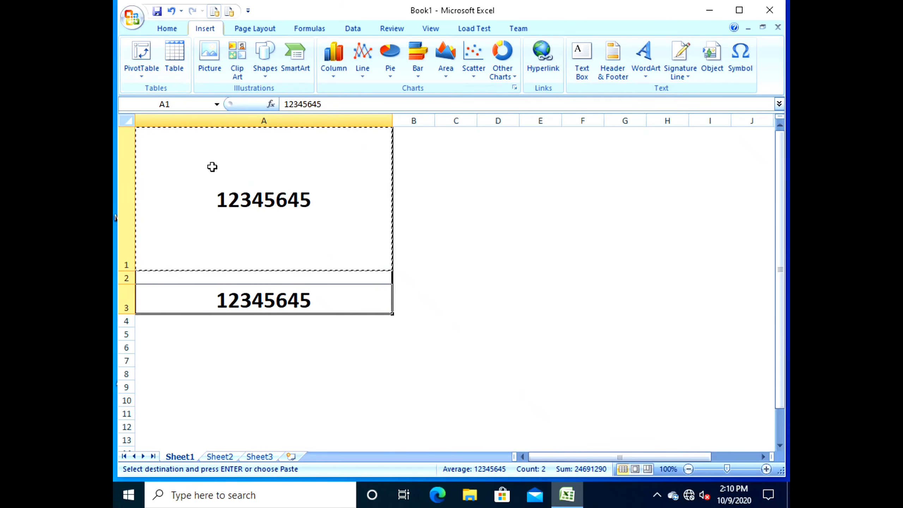
Dismiss the context menu without inserting and cancel the pending copy of A1.
right_click(211, 172)
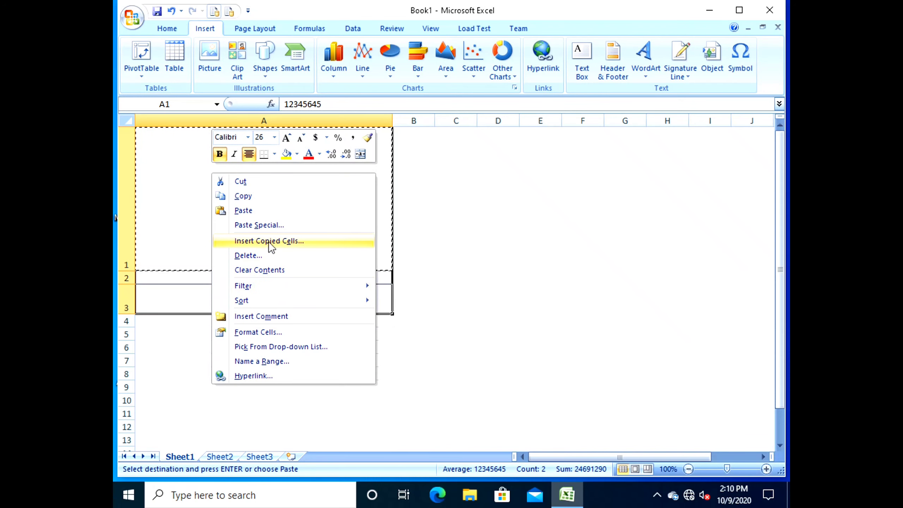
key("Escape")
left_click(432, 330)
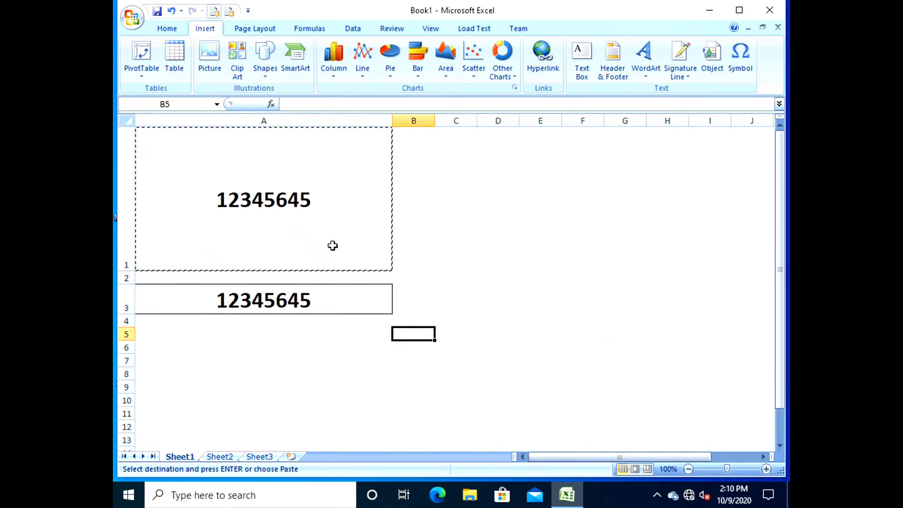
key("Escape")
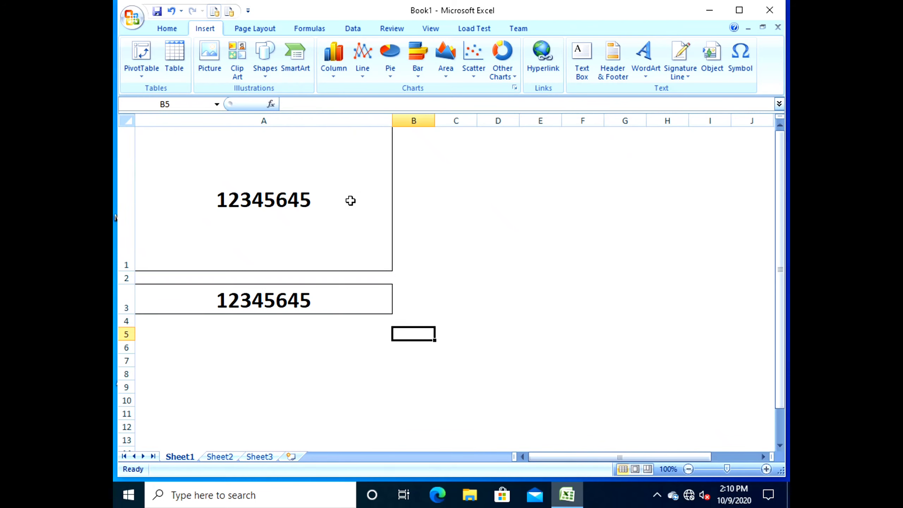
Insert two entire columns, at A1 and then at B1, before the data.
right_click(350, 200)
left_click(387, 269)
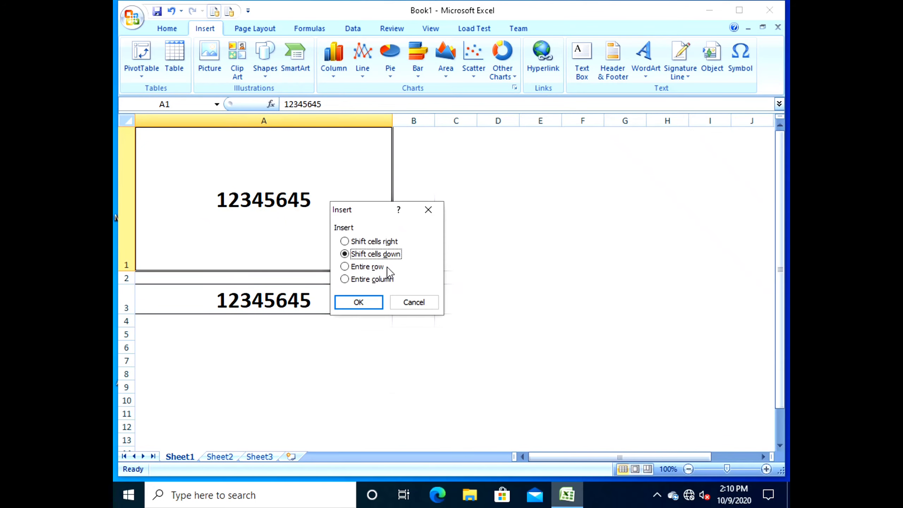
left_click(384, 282)
left_click(378, 303)
left_click(351, 399)
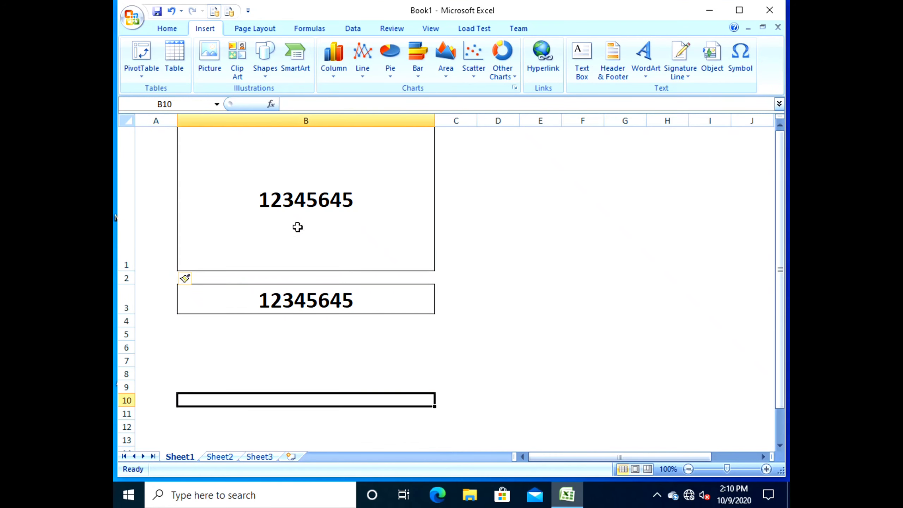
right_click(285, 219)
left_click(321, 289)
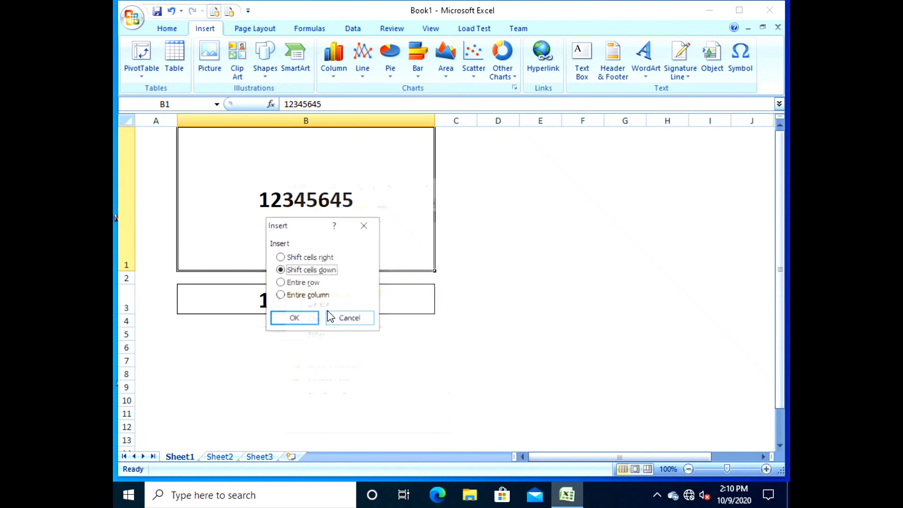
left_click(288, 296)
left_click(296, 318)
Insert a third entire column at C1, pushing the number cells into column D.
left_click(313, 360)
right_click(315, 263)
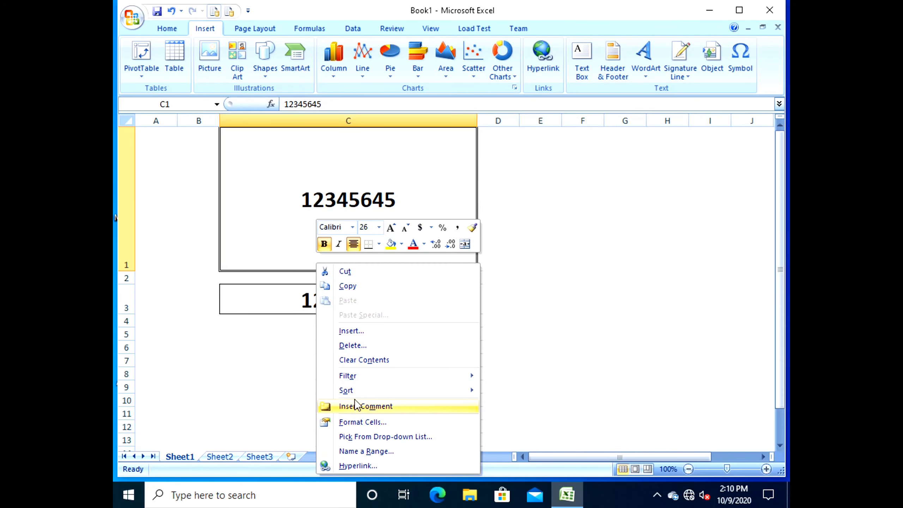
left_click(351, 331)
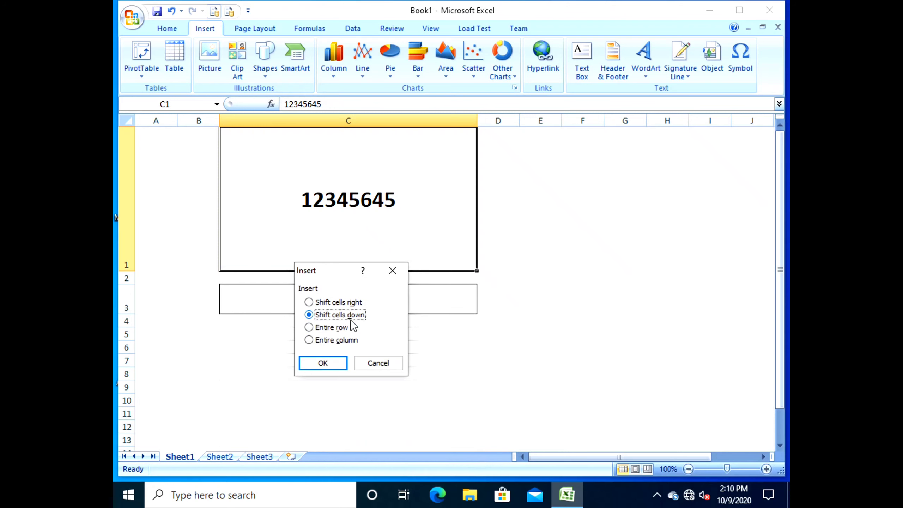
left_click(329, 340)
left_click(338, 365)
left_click(324, 348)
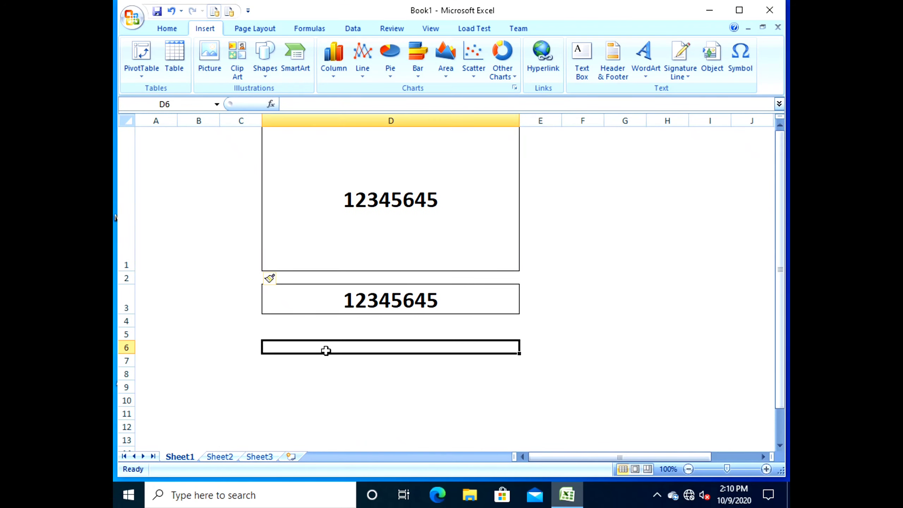
Insert two entire rows at the top so the bordered 12345645 cell moves down to D3.
right_click(286, 222)
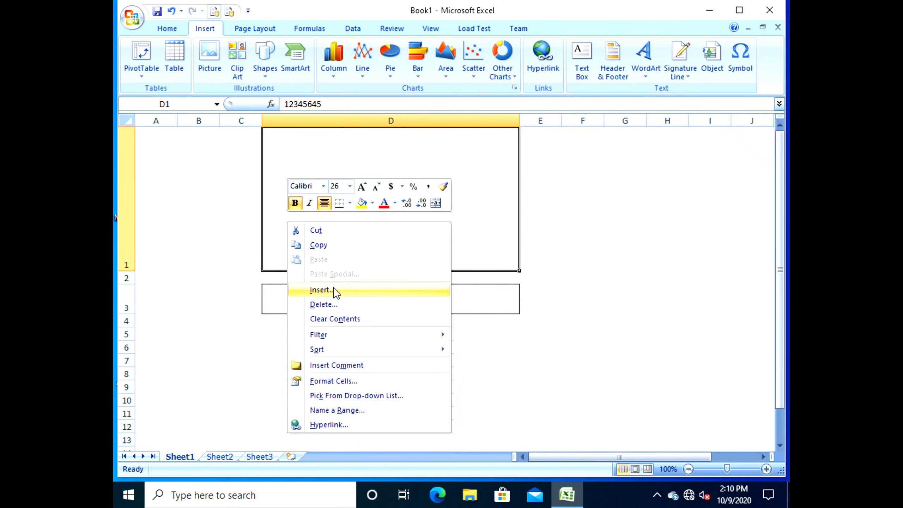
left_click(334, 293)
left_click(322, 287)
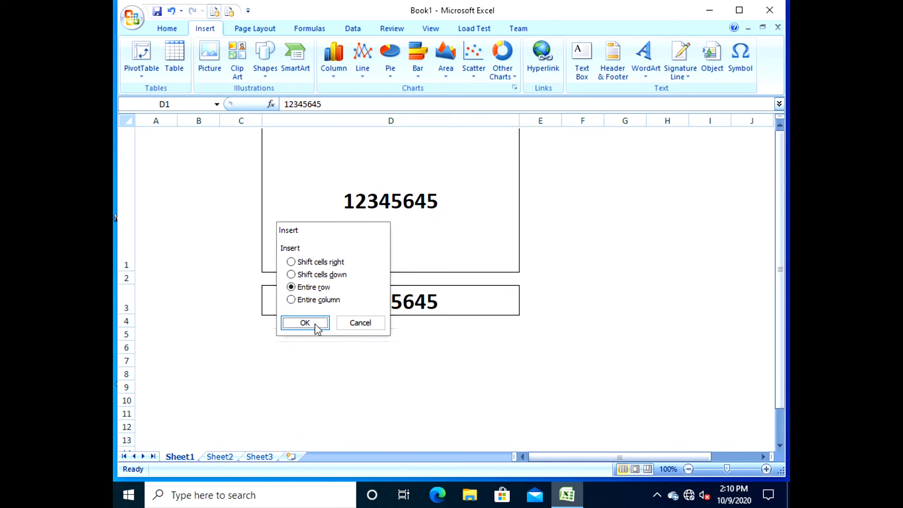
left_click(315, 323)
right_click(318, 242)
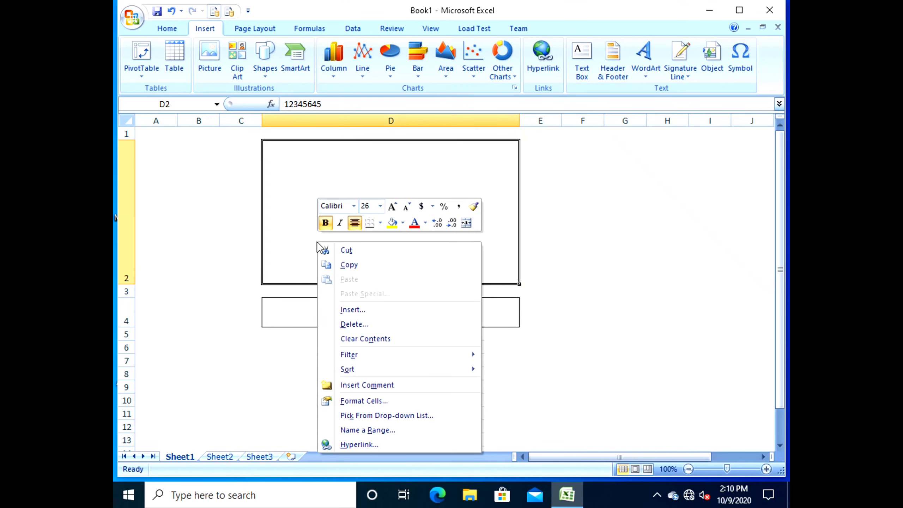
left_click(344, 310)
left_click(322, 308)
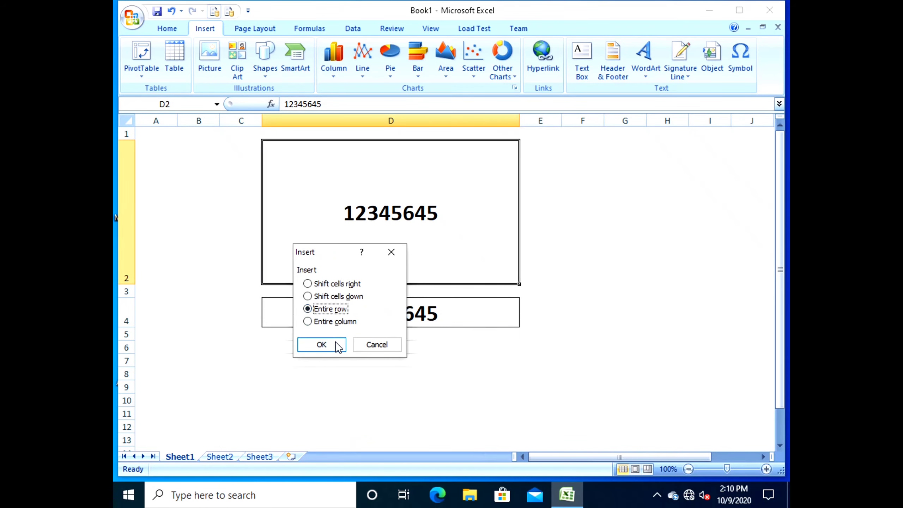
left_click(322, 344)
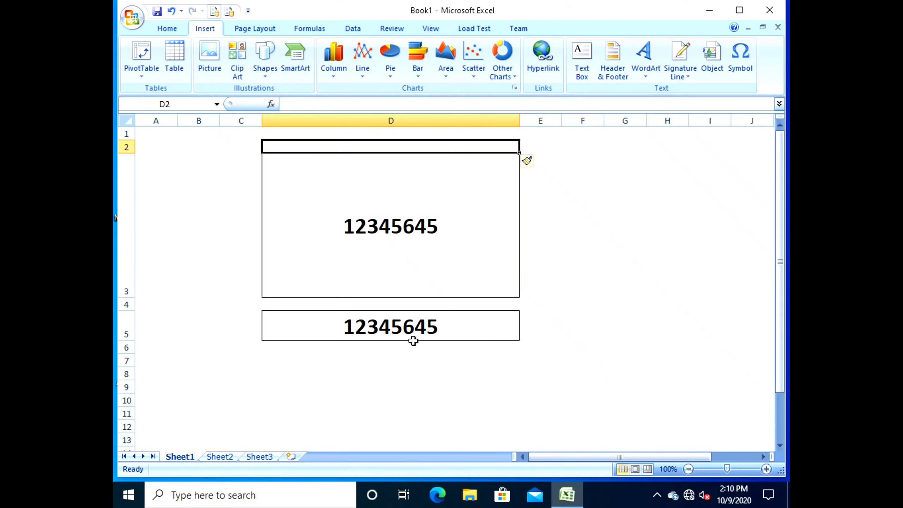
left_click(378, 379)
Copy the 12345645 cell from D3 into H5 and autofit column H.
left_click(386, 238)
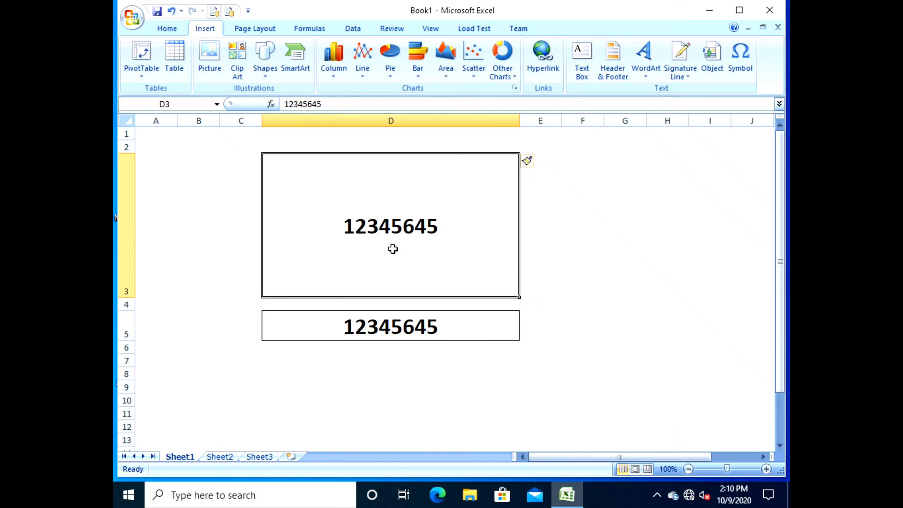
key("ctrl+c")
left_click(652, 317)
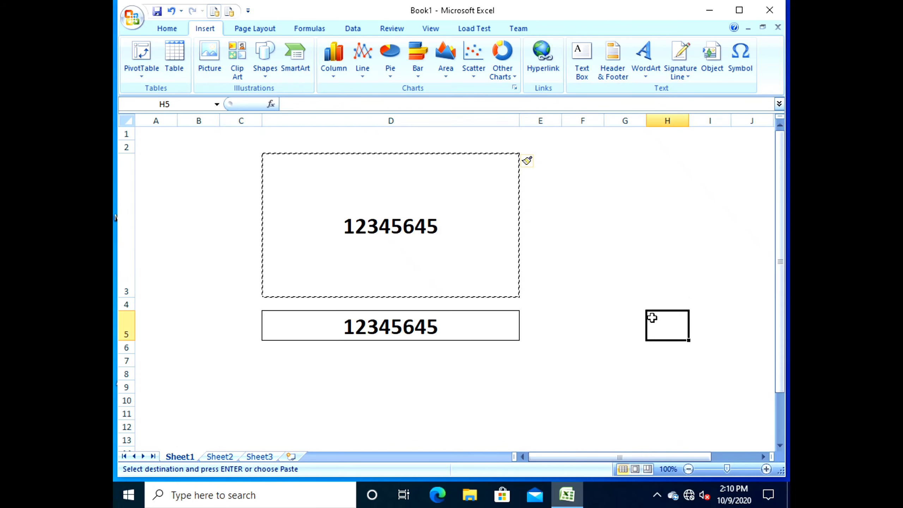
key("ctrl+v")
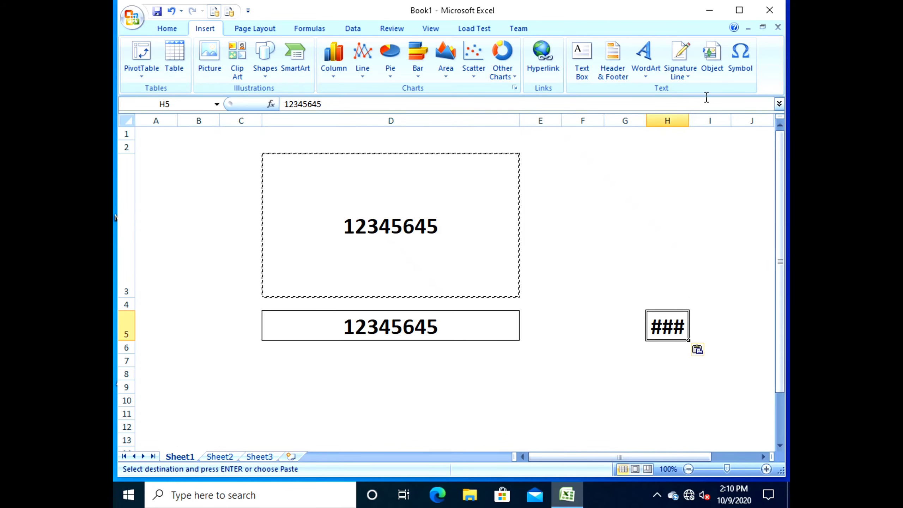
double_click(688, 119)
Paste another copy of 12345645 into G8 and autofit column G.
left_click(642, 371)
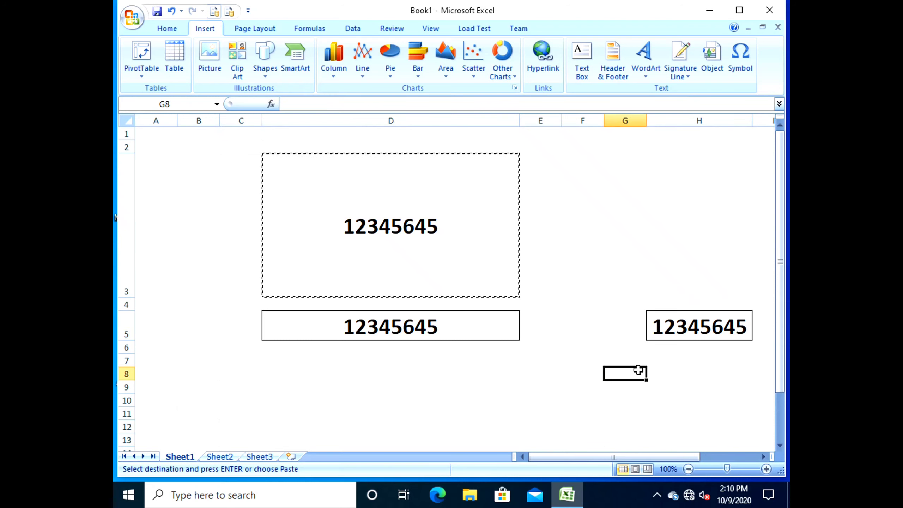
key("ctrl+v")
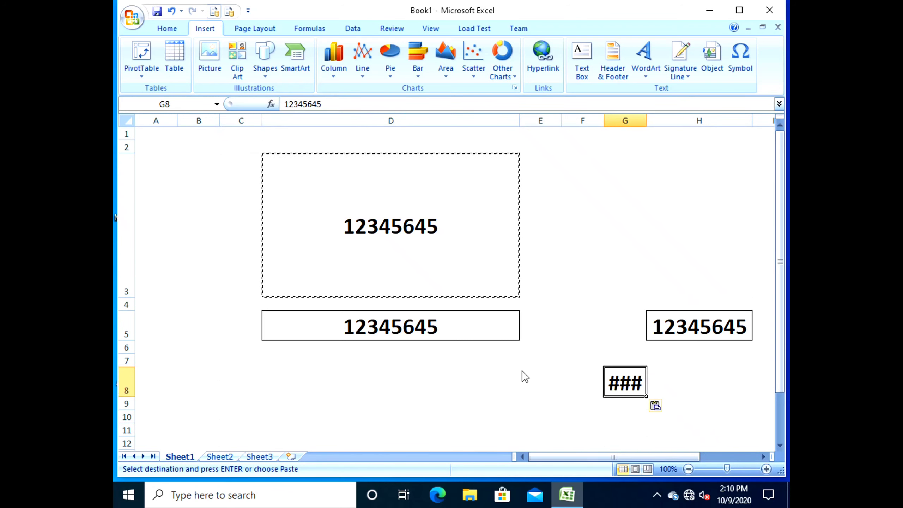
double_click(647, 119)
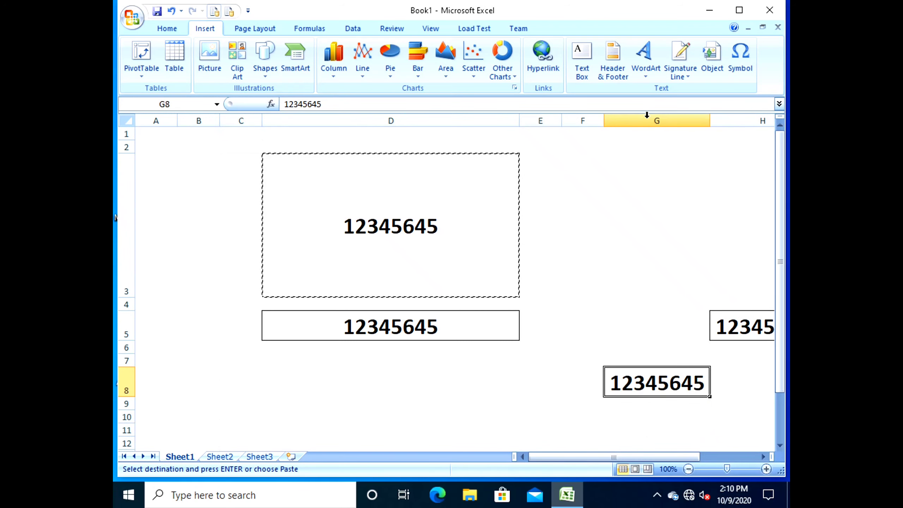
scroll(552, 337, "down", 5)
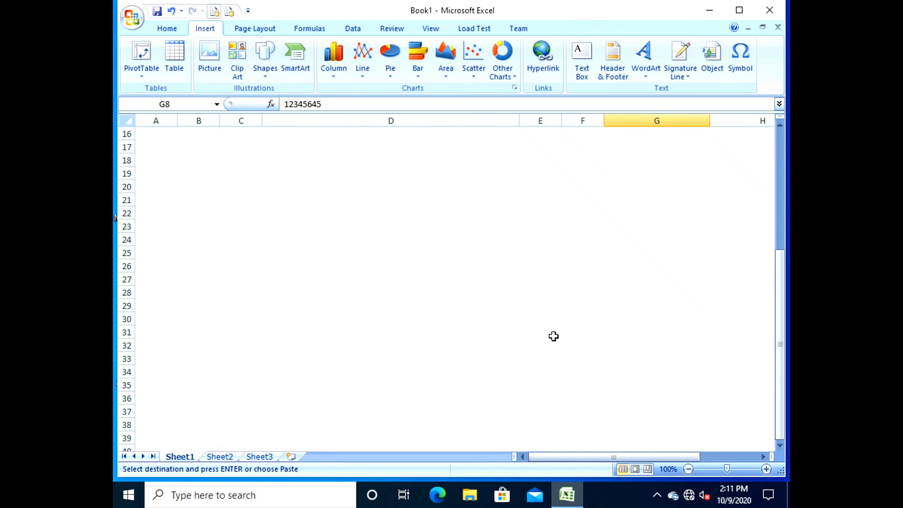
scroll(552, 337, "up", 5)
left_click_drag(604, 457, 685, 454)
left_click(500, 238)
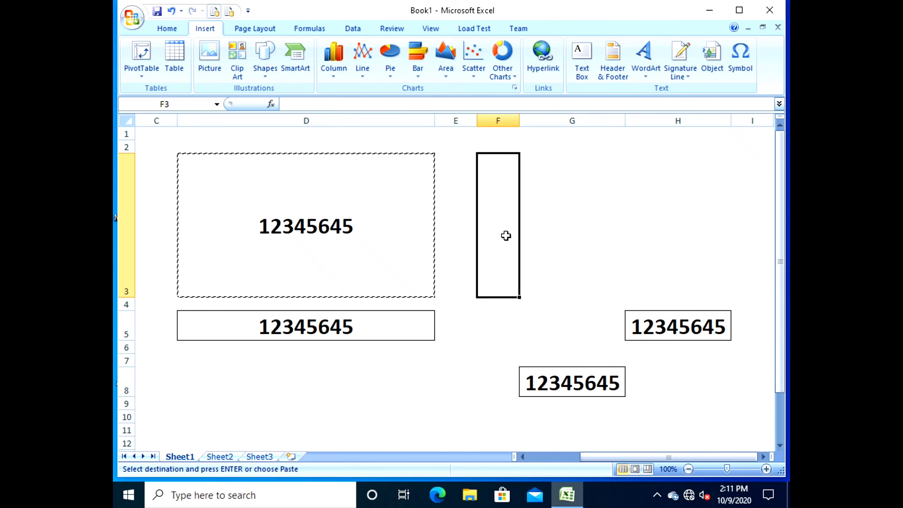
Bring up the context menus on D3 and H3, then dismiss them without pasting.
left_click(363, 214)
right_click(363, 214)
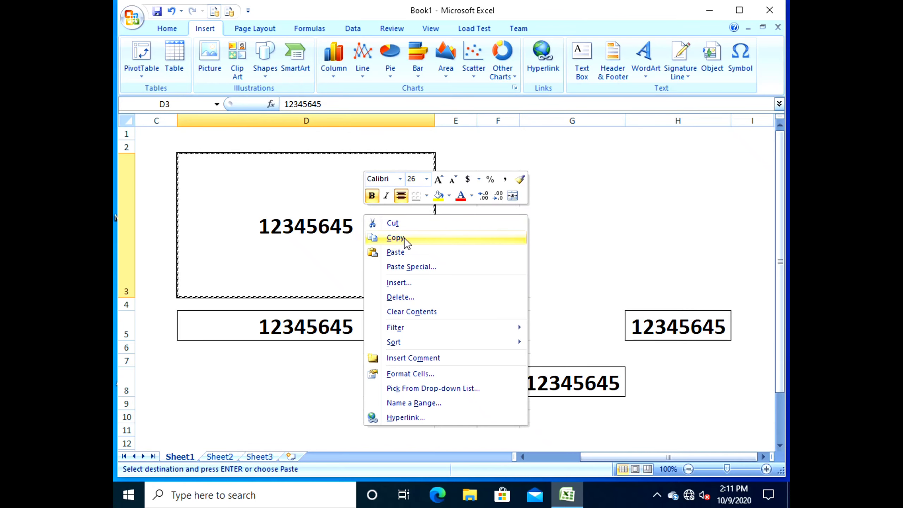
left_click(659, 184)
right_click(663, 188)
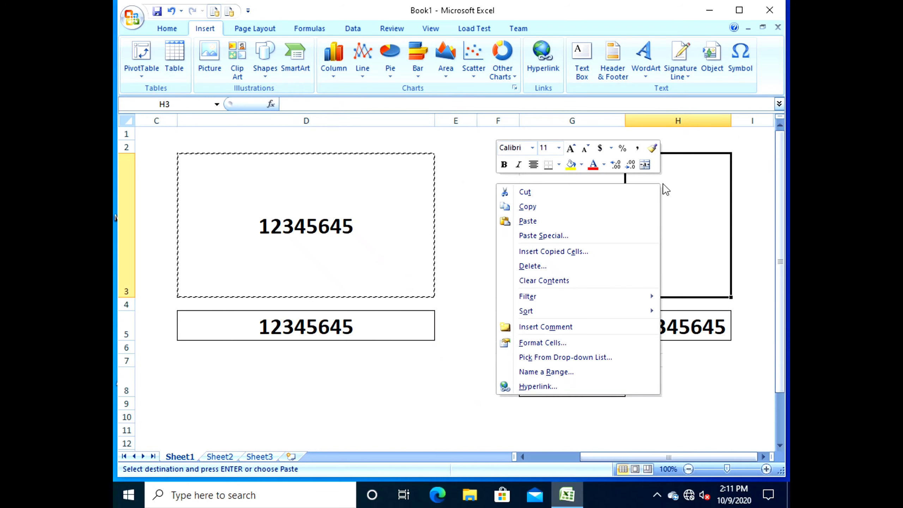
key("Escape")
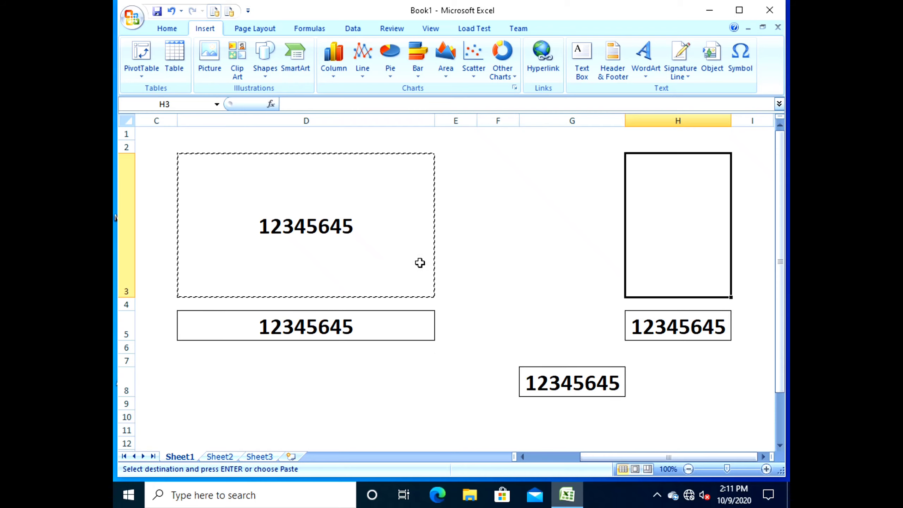
Try filling G8's number down column G, then undo both downward fills.
left_click(434, 296)
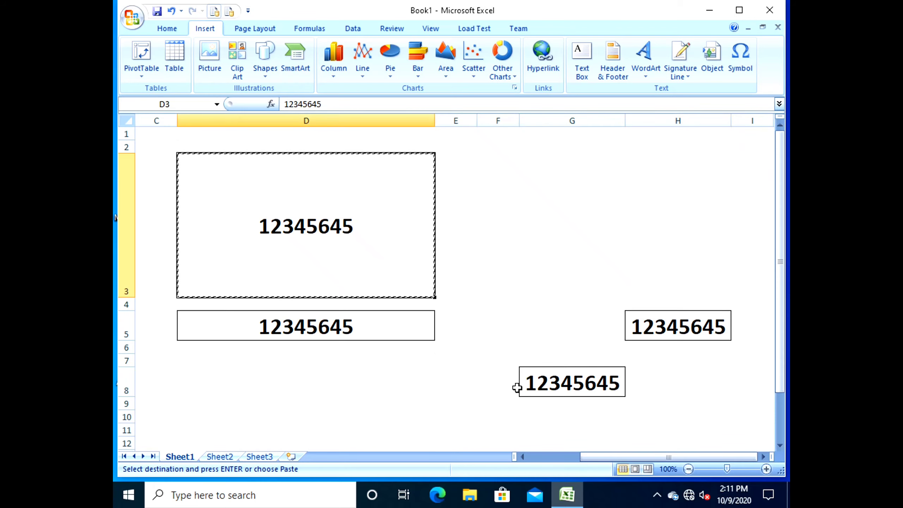
left_click(572, 380)
left_click_drag(625, 396, 625, 395)
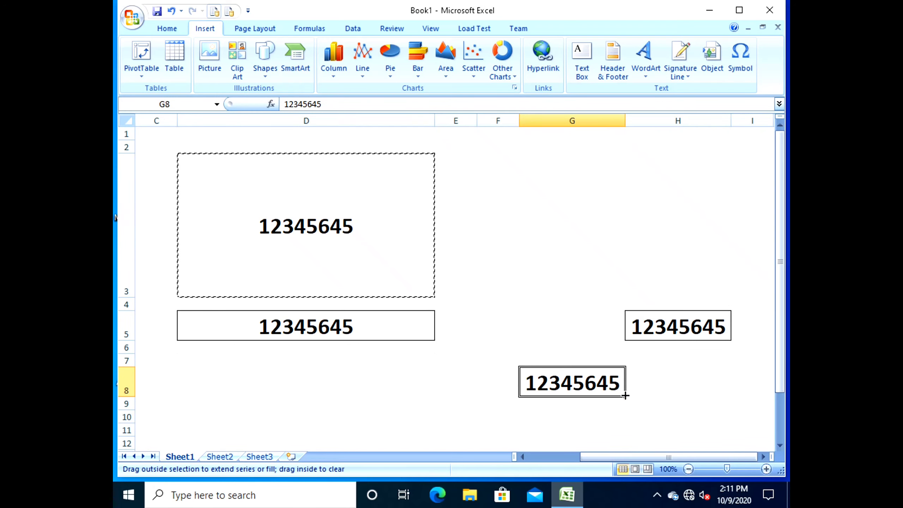
scroll(606, 328, "down", 2)
scroll(611, 292, "up", 1)
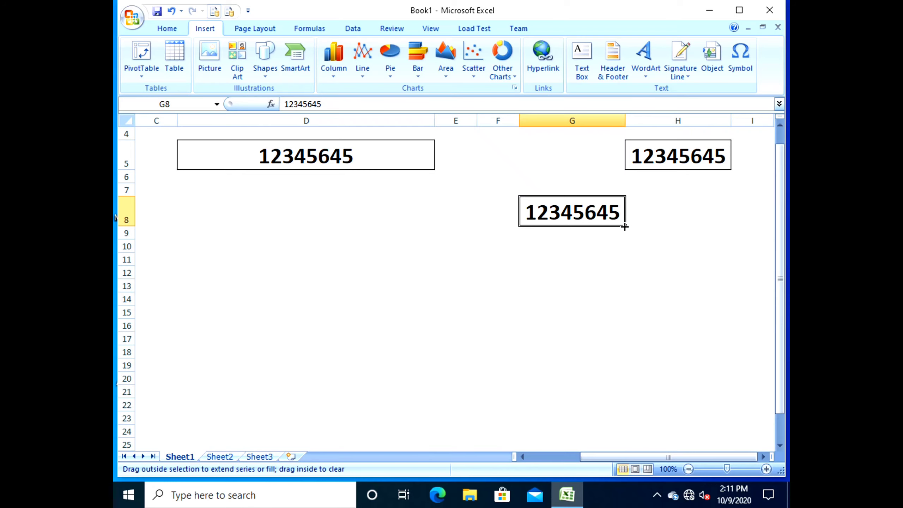
left_click_drag(625, 226, 625, 358)
scroll(619, 355, "down", 4)
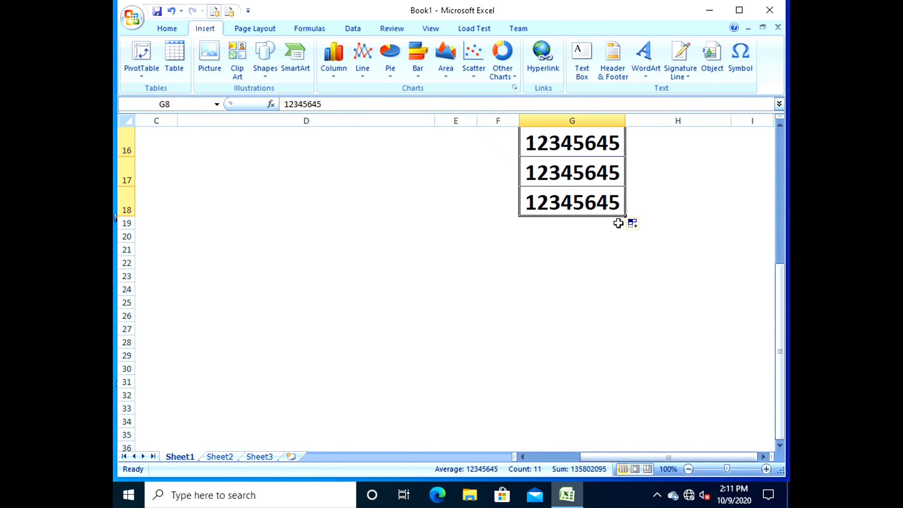
left_click_drag(623, 215, 625, 386)
scroll(581, 302, "up", 5)
scroll(583, 294, "down", 10)
scroll(631, 427, "up", 5)
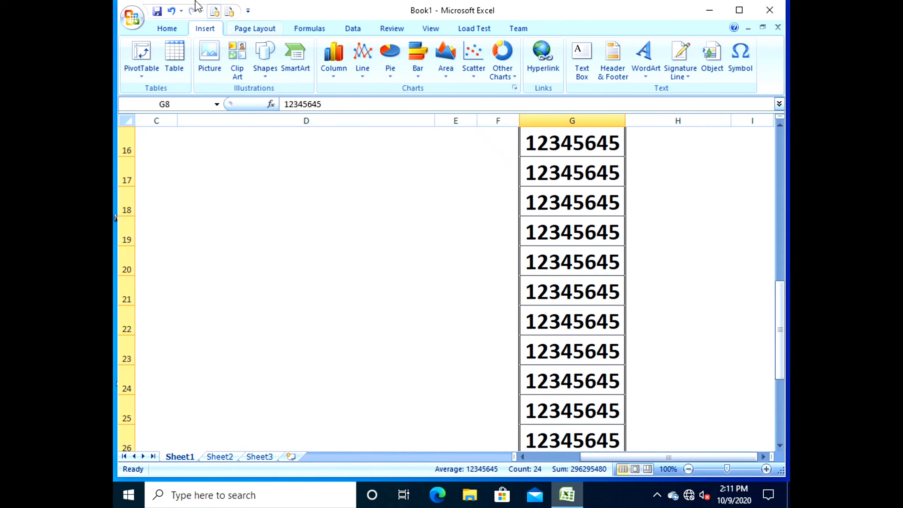
left_click(172, 11)
left_click(172, 11)
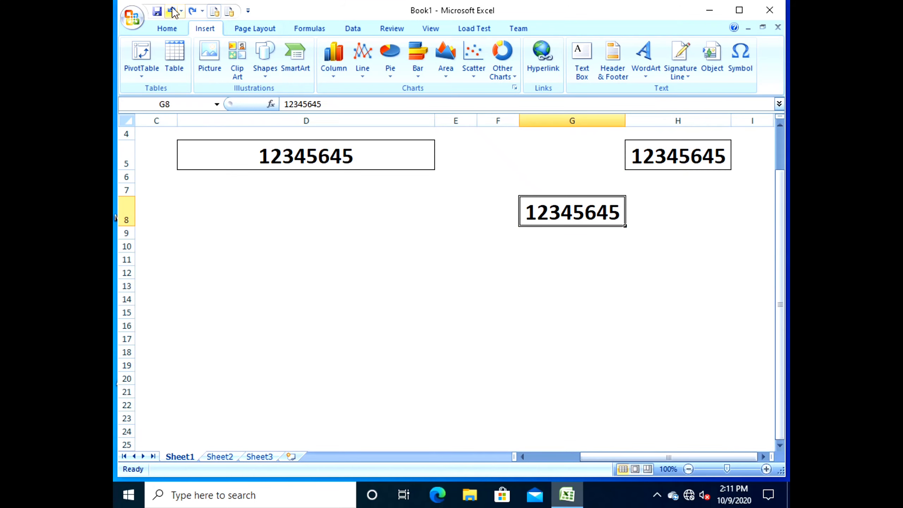
Fill 12345645 from G8 left across F8, E8 and D8, widening columns E and F.
left_click(519, 277)
left_click(530, 212)
left_click_drag(625, 226, 280, 214)
left_click(416, 295)
left_click_drag(476, 114, 646, 118)
left_click(555, 272)
Fill the D8:G8 row of numbers down to row 15.
left_click_drag(256, 210, 707, 209)
left_click_drag(754, 236, 743, 322)
left_click(532, 305)
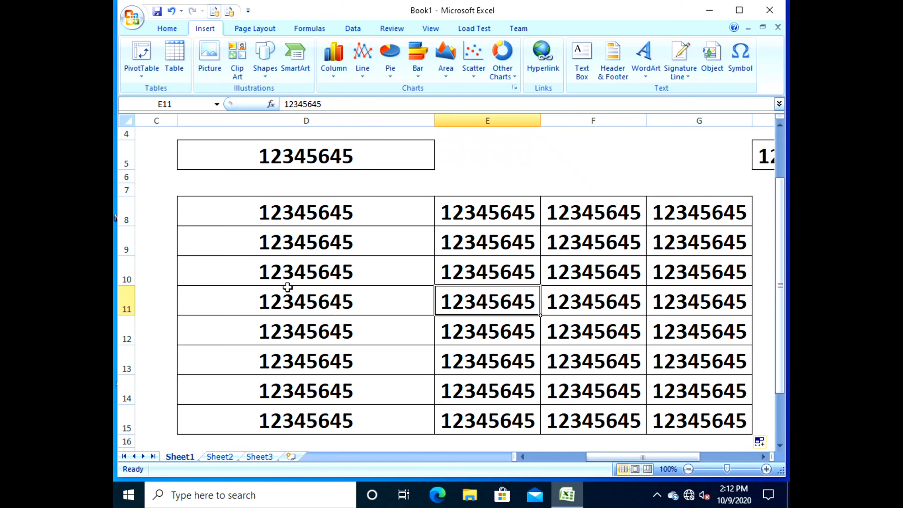
Type JANUARY into cell B1.
scroll(331, 155, "up", 1)
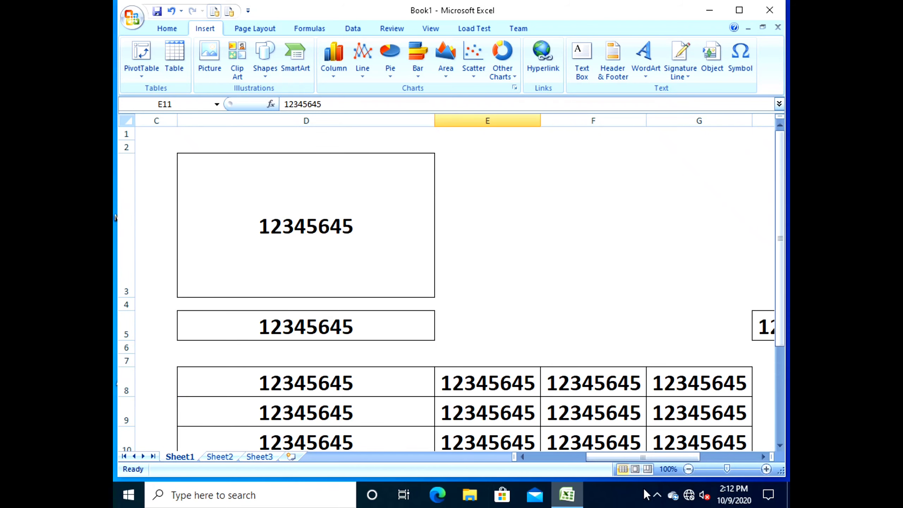
left_click_drag(647, 456, 520, 457)
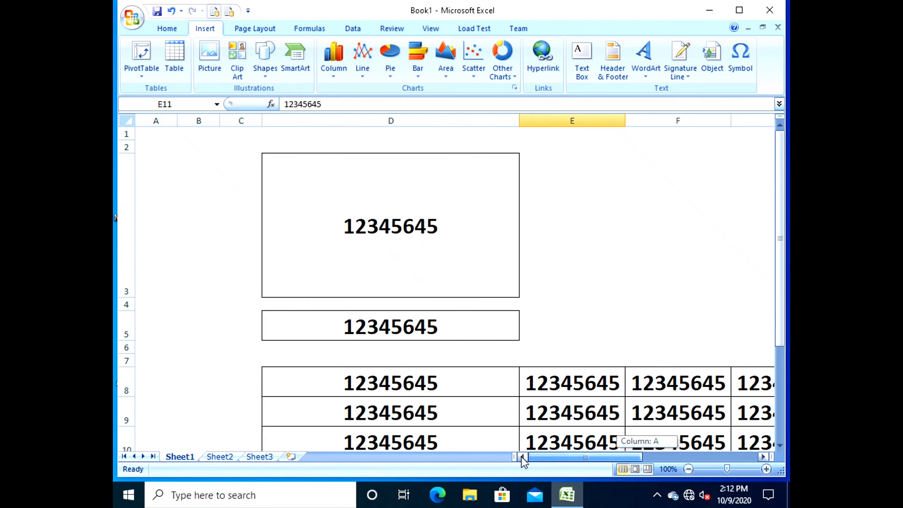
left_click(186, 144)
left_click(196, 134)
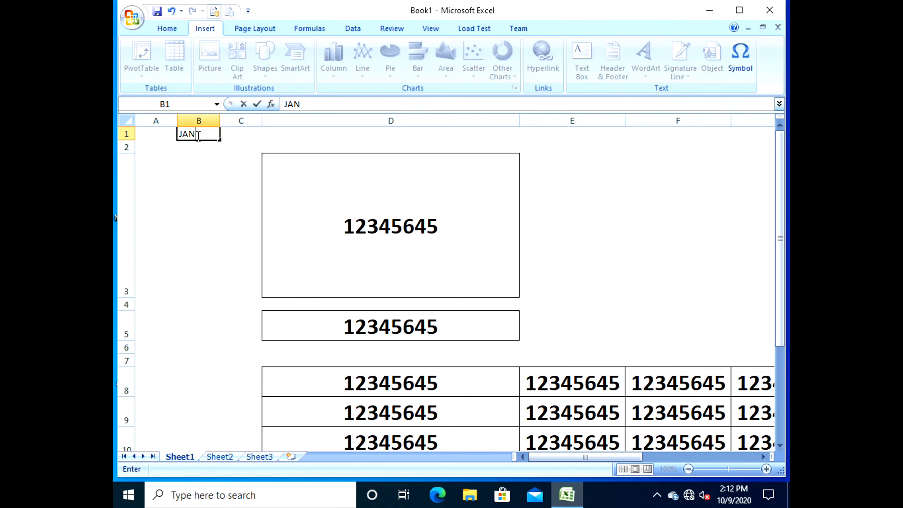
type("ANUARY")
left_click(208, 183)
left_click(219, 136)
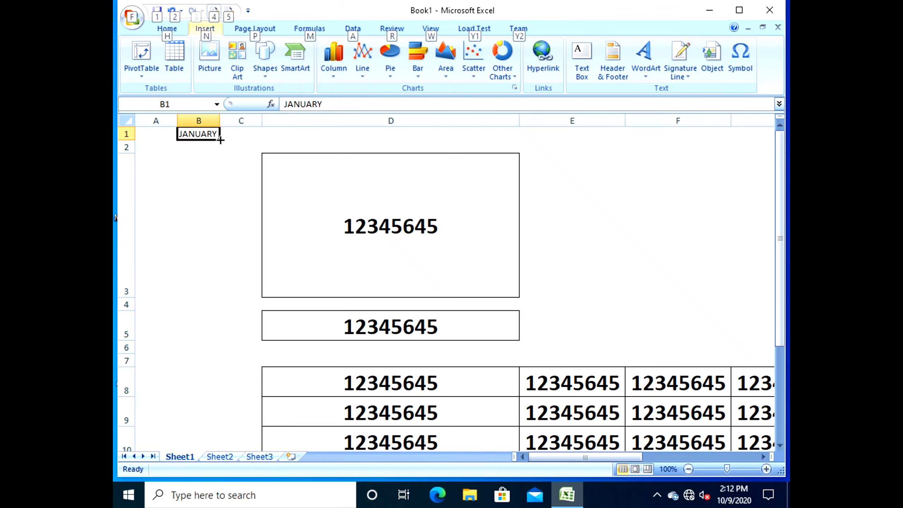
Extend JANUARY by one cell so FEBRUARY appears in B2.
left_click_drag(221, 140, 218, 152)
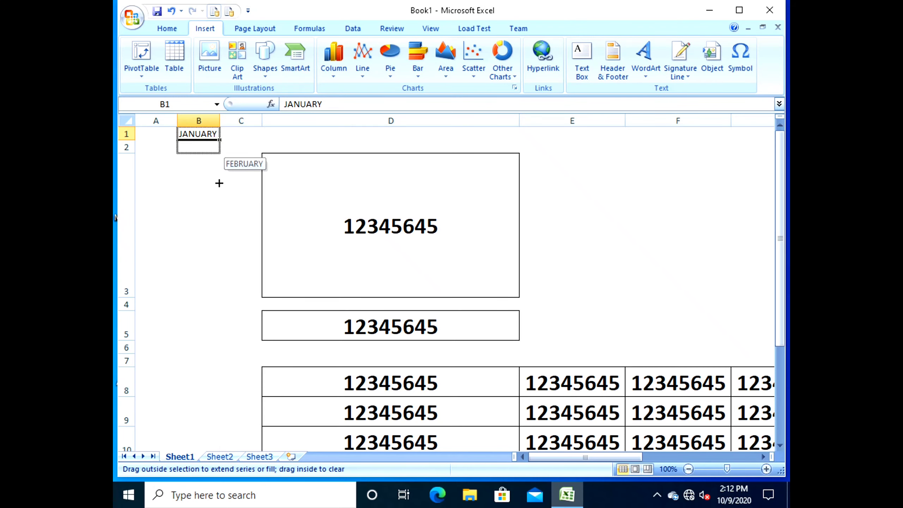
left_click_drag(219, 180, 219, 153)
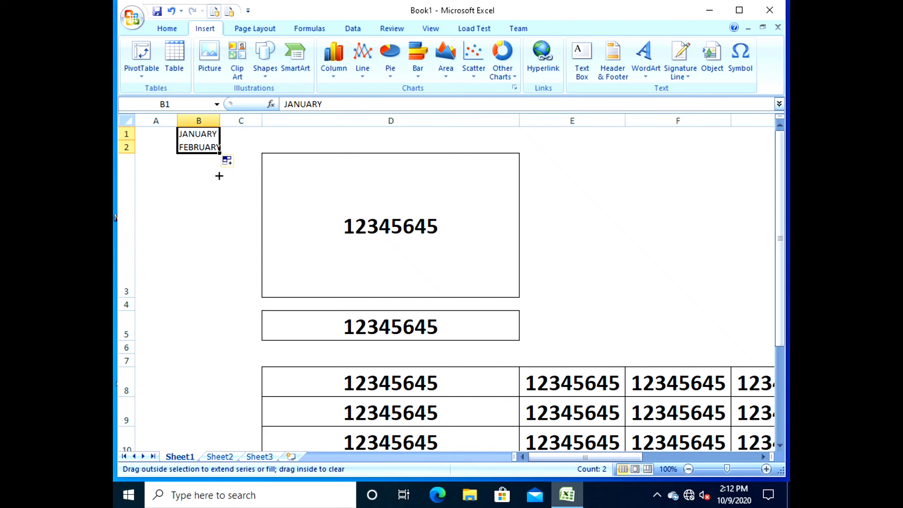
left_click(197, 162)
left_click(202, 145)
left_click(209, 134)
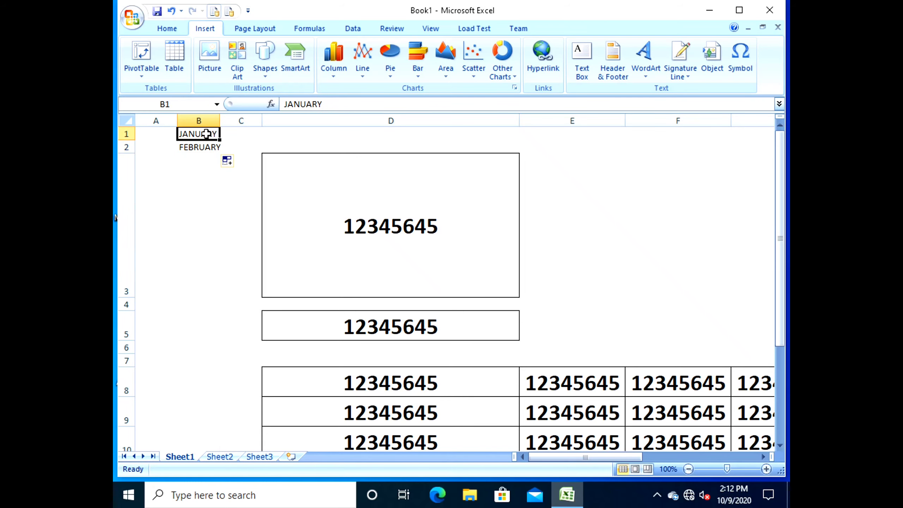
left_click(203, 146)
Drag the month series down from FEBRUARY through DECEMBER in B12.
key("alt")
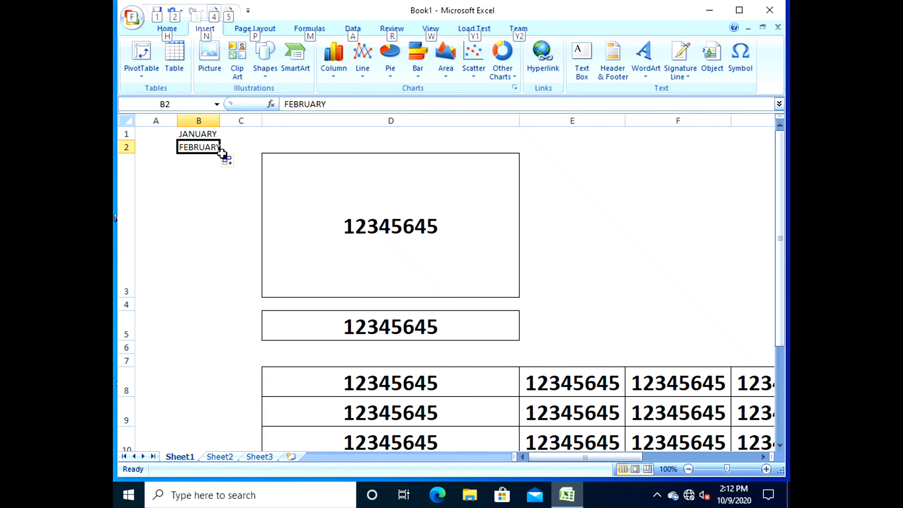
left_click_drag(219, 153, 192, 442)
scroll(195, 365, "down", 5)
scroll(202, 309, "up", 4)
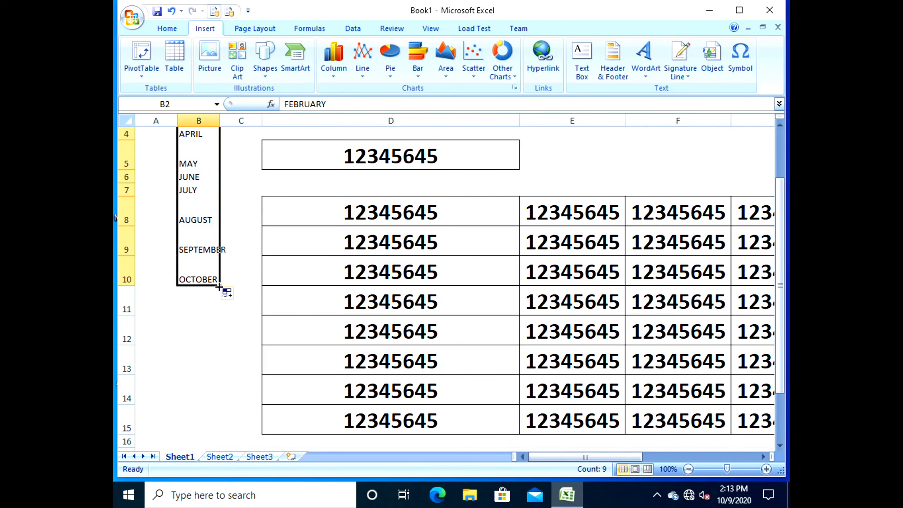
left_click_drag(218, 287, 221, 336)
scroll(256, 266, "up", 1)
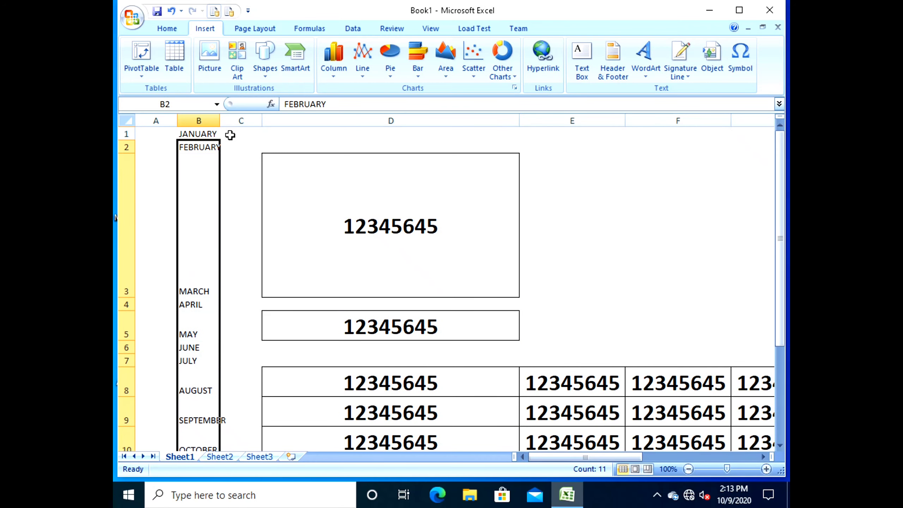
Autofit column B to the month names and shrink row 3 back to normal height.
double_click(219, 120)
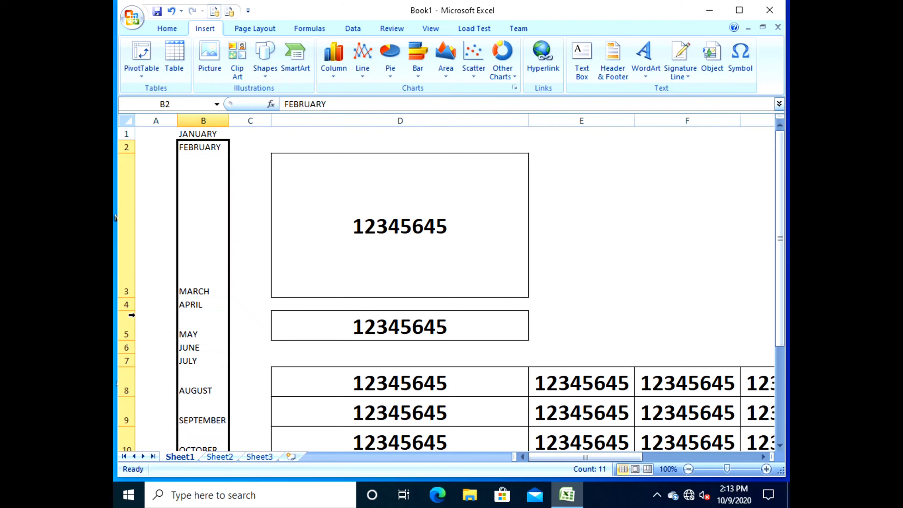
double_click(124, 298)
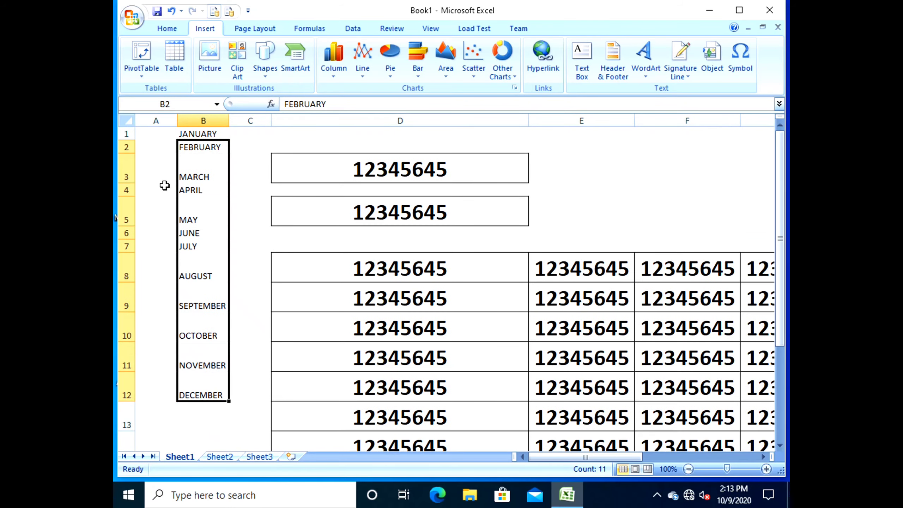
scroll(164, 184, "down", 1)
left_click(253, 333)
scroll(195, 157, "up", 1)
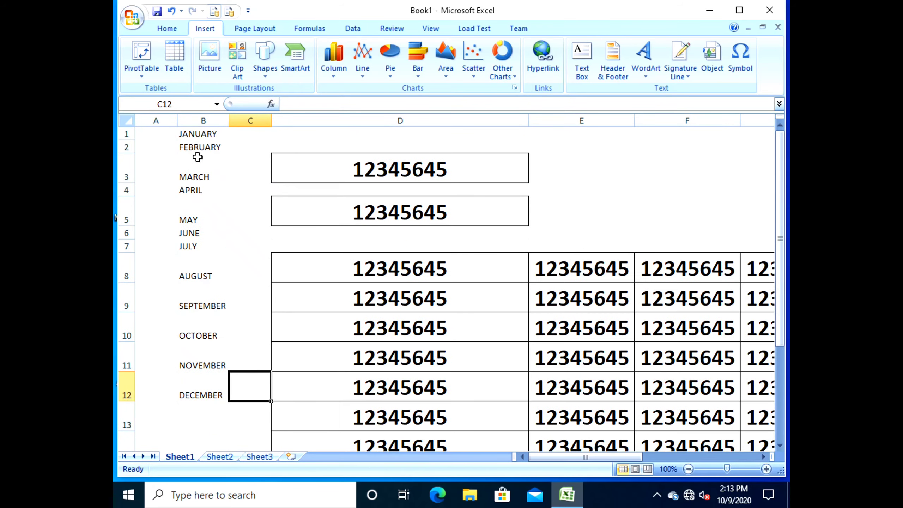
Enlarge the B1:B12 month text to size 20 and autofit column B.
left_click_drag(207, 137, 220, 392)
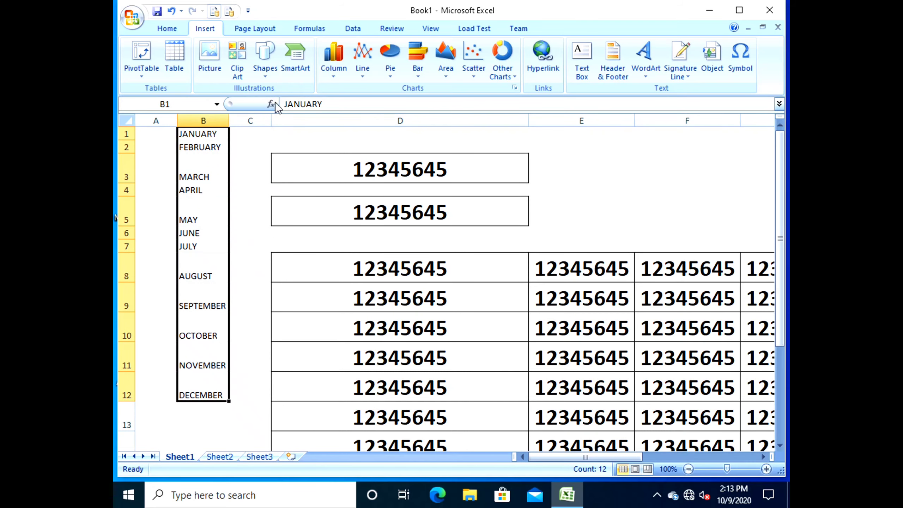
left_click(174, 30)
left_click(276, 52)
left_click(276, 53)
left_click(275, 53)
left_click(275, 53)
left_click(276, 52)
double_click(229, 120)
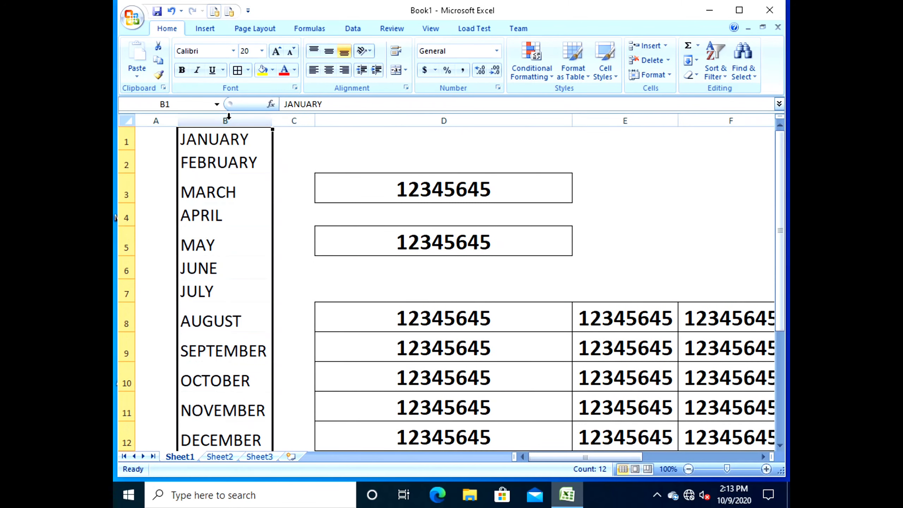
Apply All Borders to the month cells B1:B12.
left_click(292, 259)
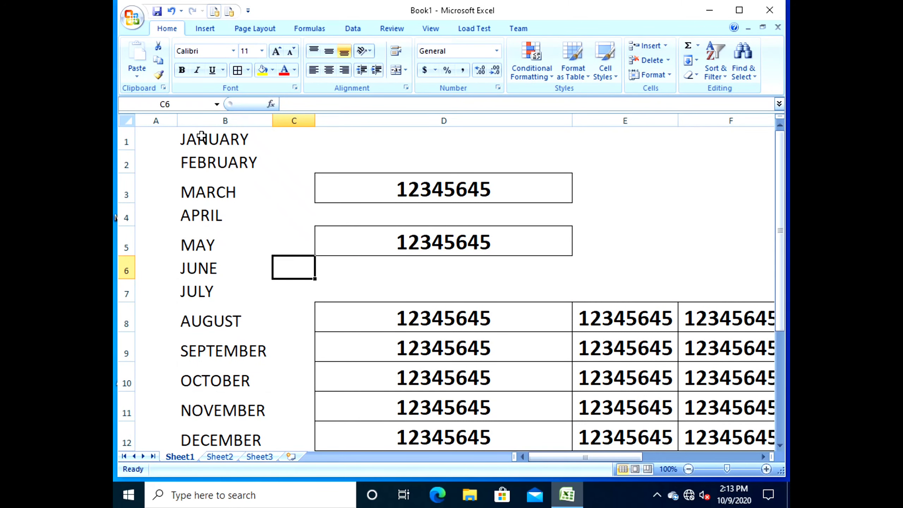
left_click_drag(199, 140, 218, 315)
left_click(236, 71)
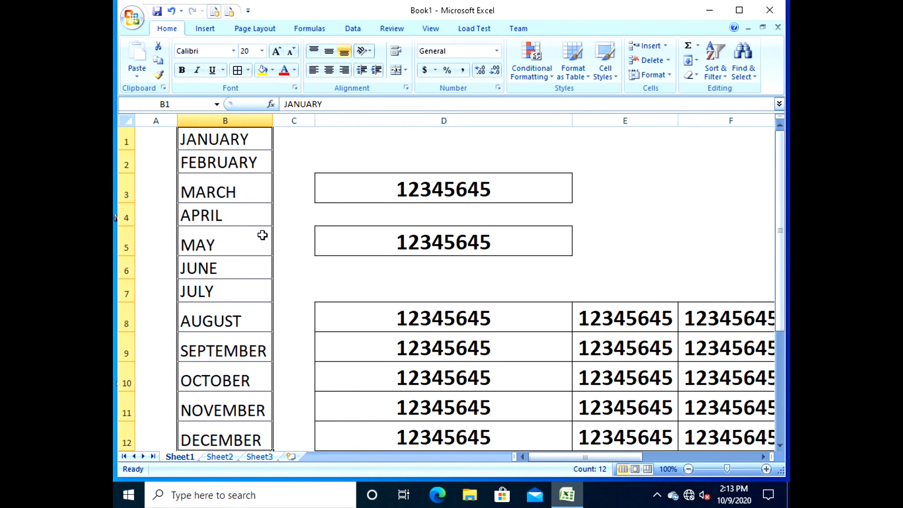
left_click(363, 306)
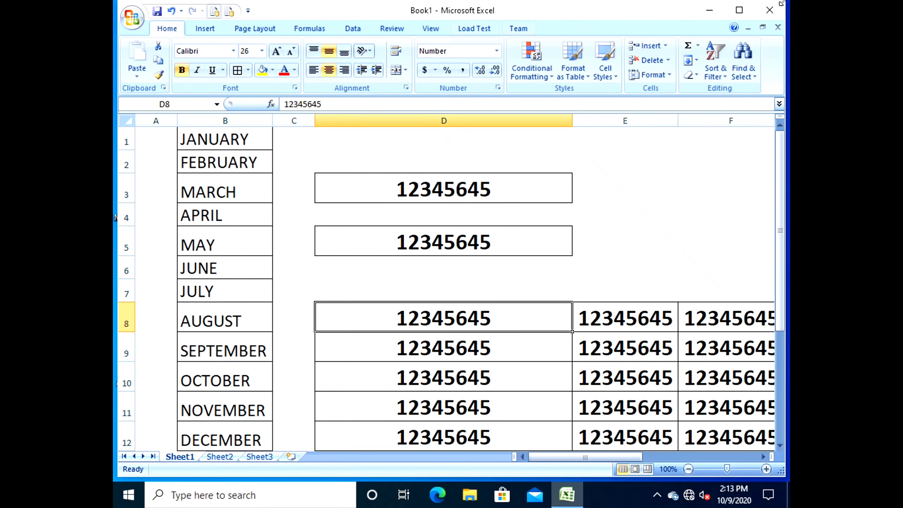
Save the workbook with the file name KP6.
left_click(133, 18)
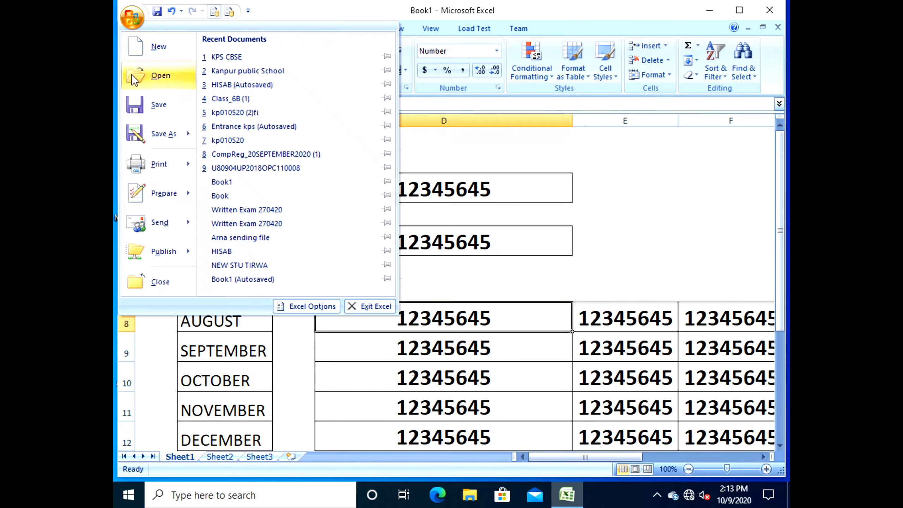
left_click(426, 139)
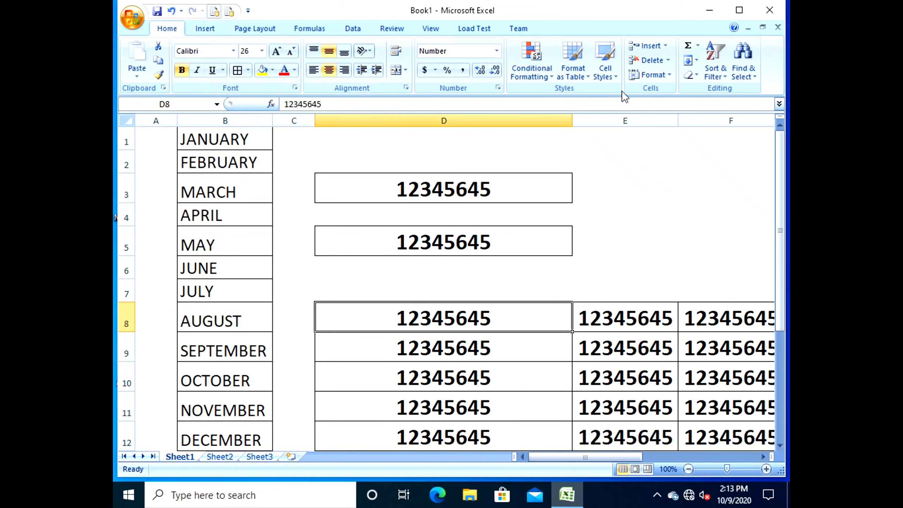
key("ctrl+s")
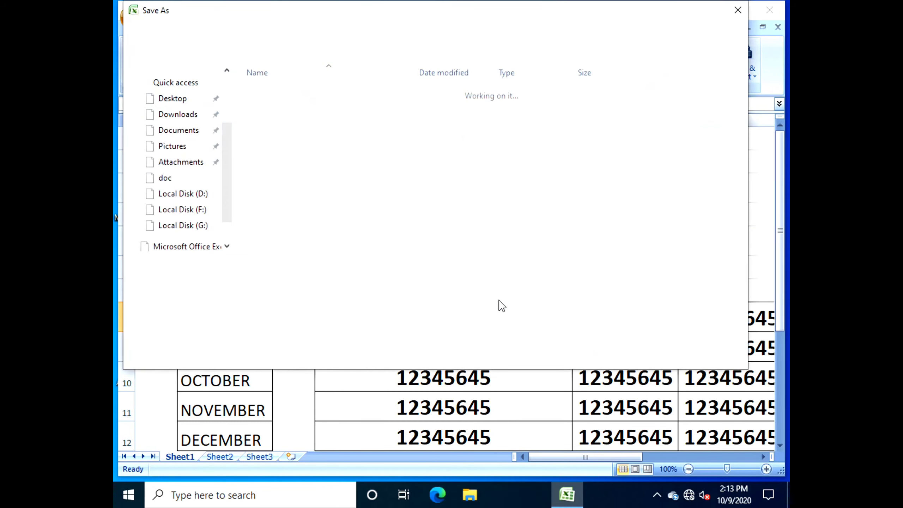
type("KP7")
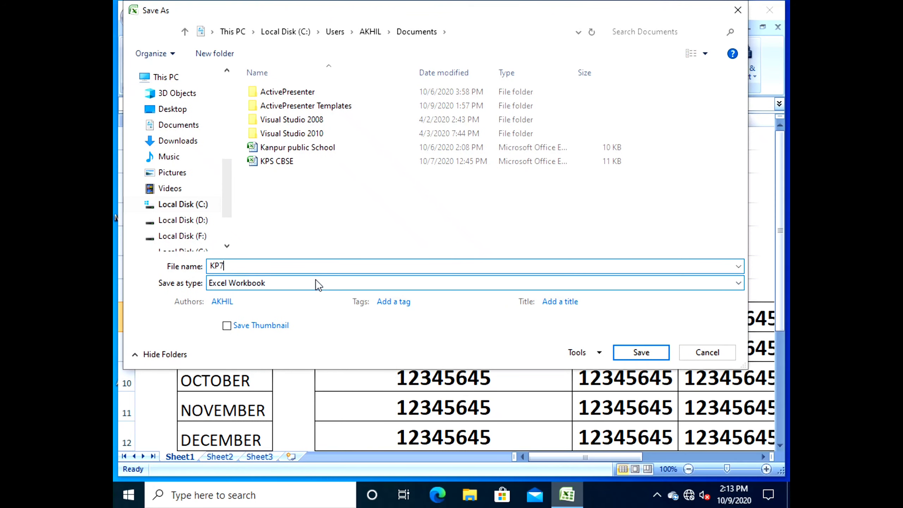
key("BackSpace")
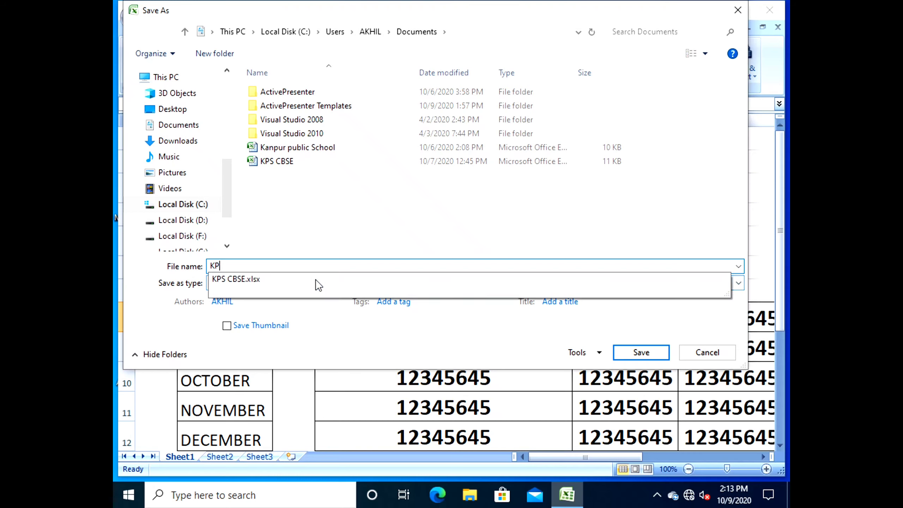
type("8")
key("Return")
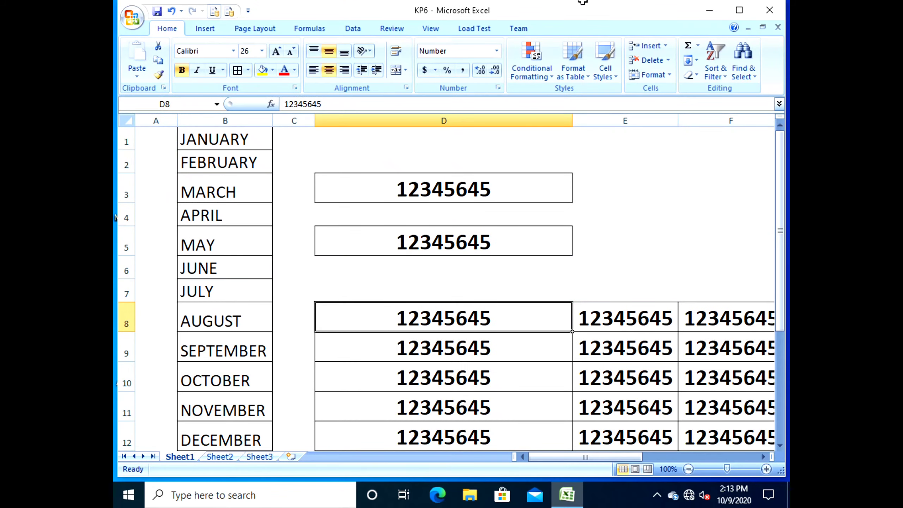